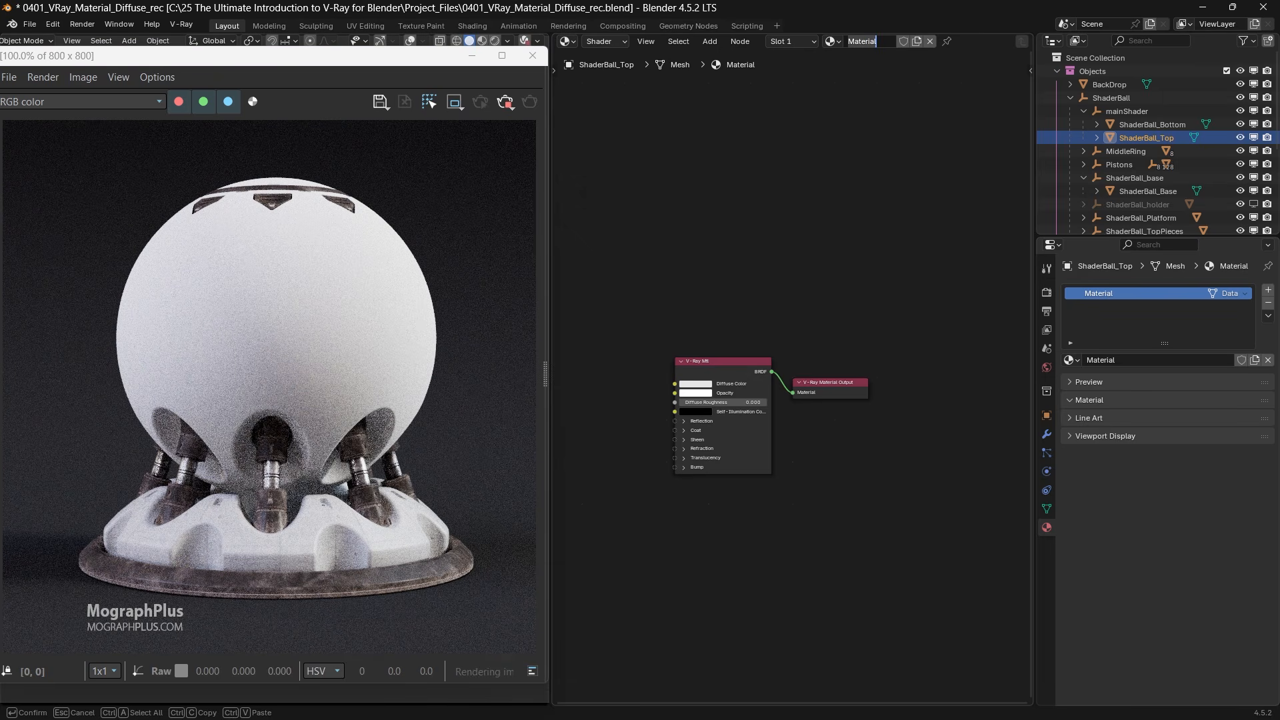
# Rename the ShaderBall_Top material as Metal and assign that material to ShaderBall_Bottom in place of Concrete.
pyautogui.write('Metal')
pyautogui.press('Return')
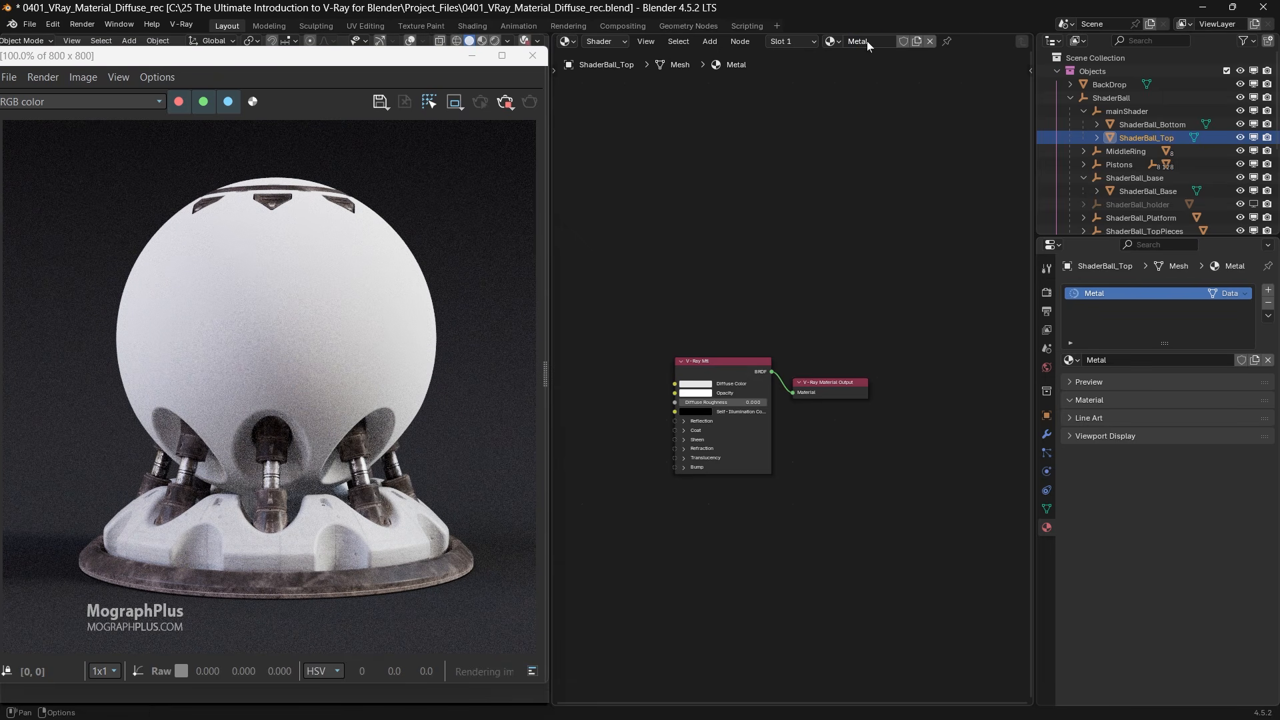
pyautogui.click(1142, 127)
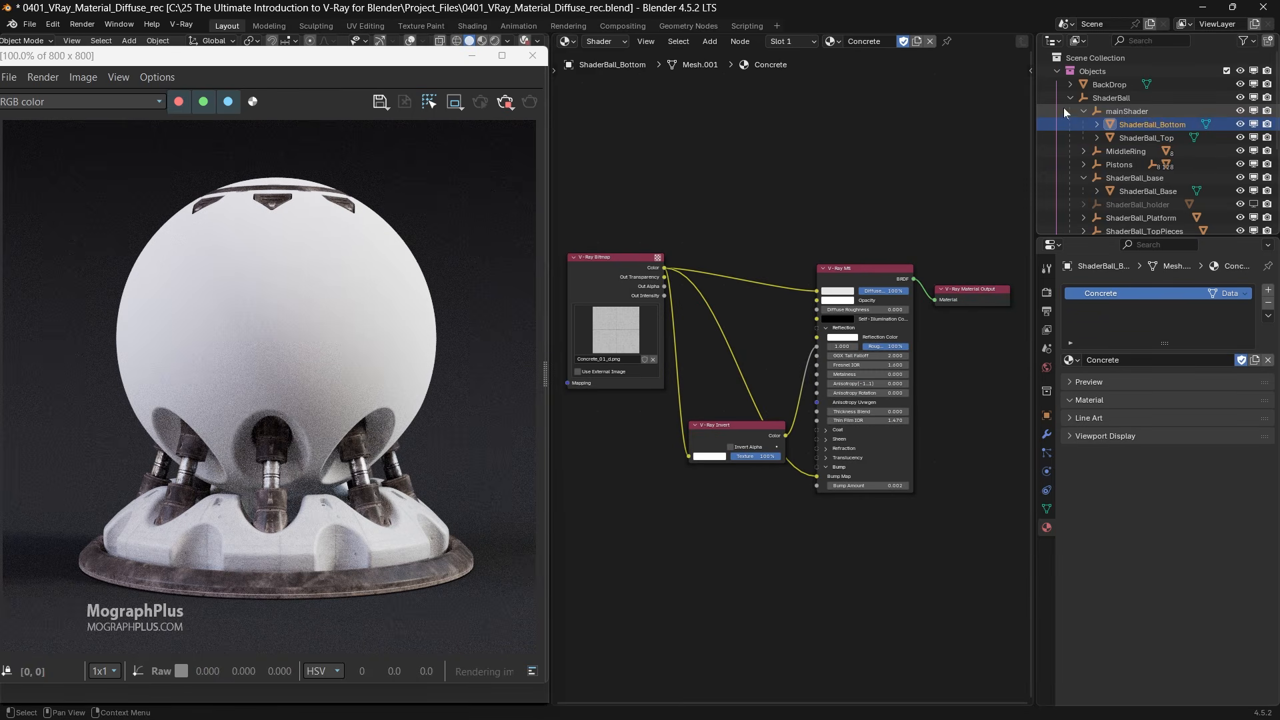
pyautogui.click(835, 41)
pyautogui.click(880, 102)
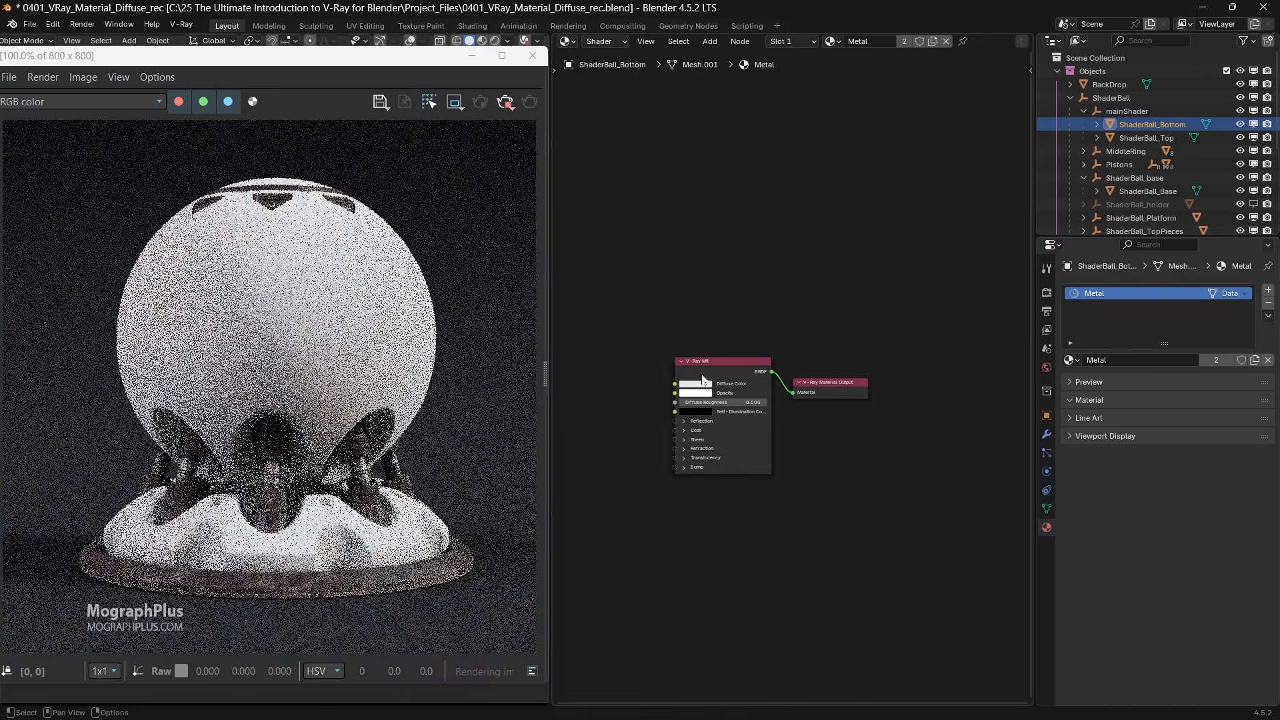
# Set the reflection color of the Metal material's V-Ray Mtl node to white.
pyautogui.scroll(1, 703, 380)
pyautogui.click(655, 433)
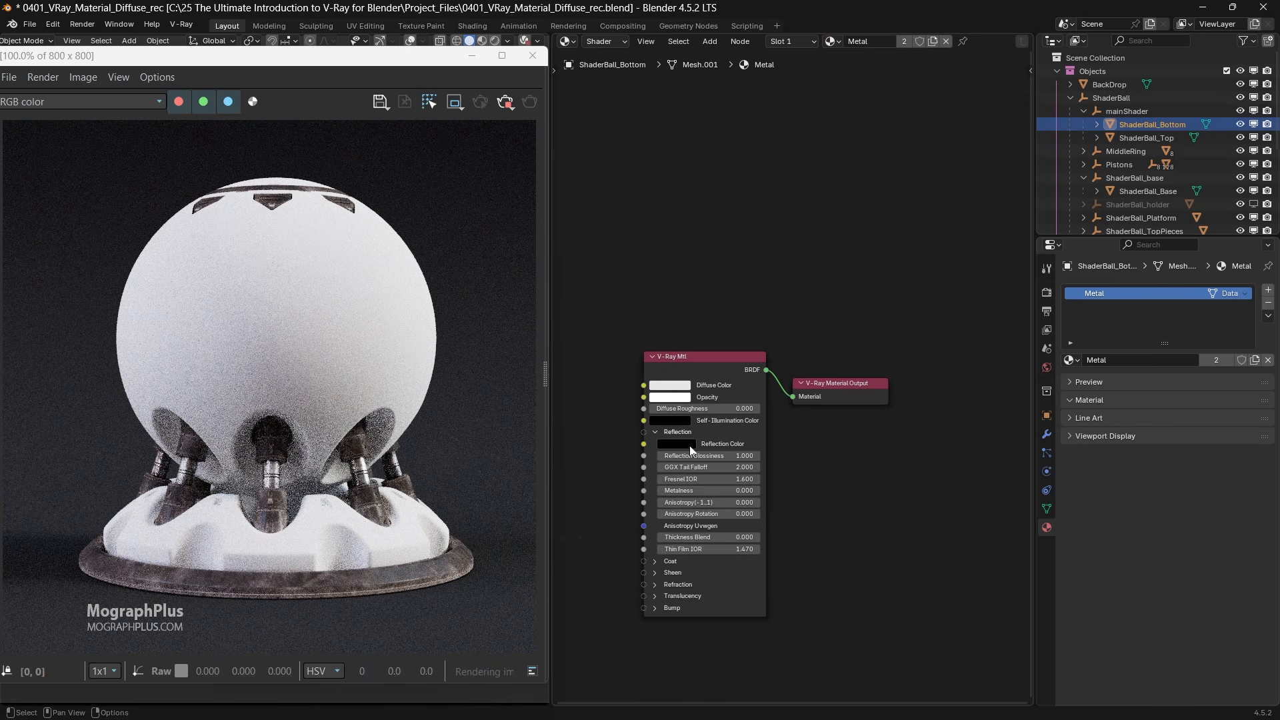
pyautogui.click(687, 445)
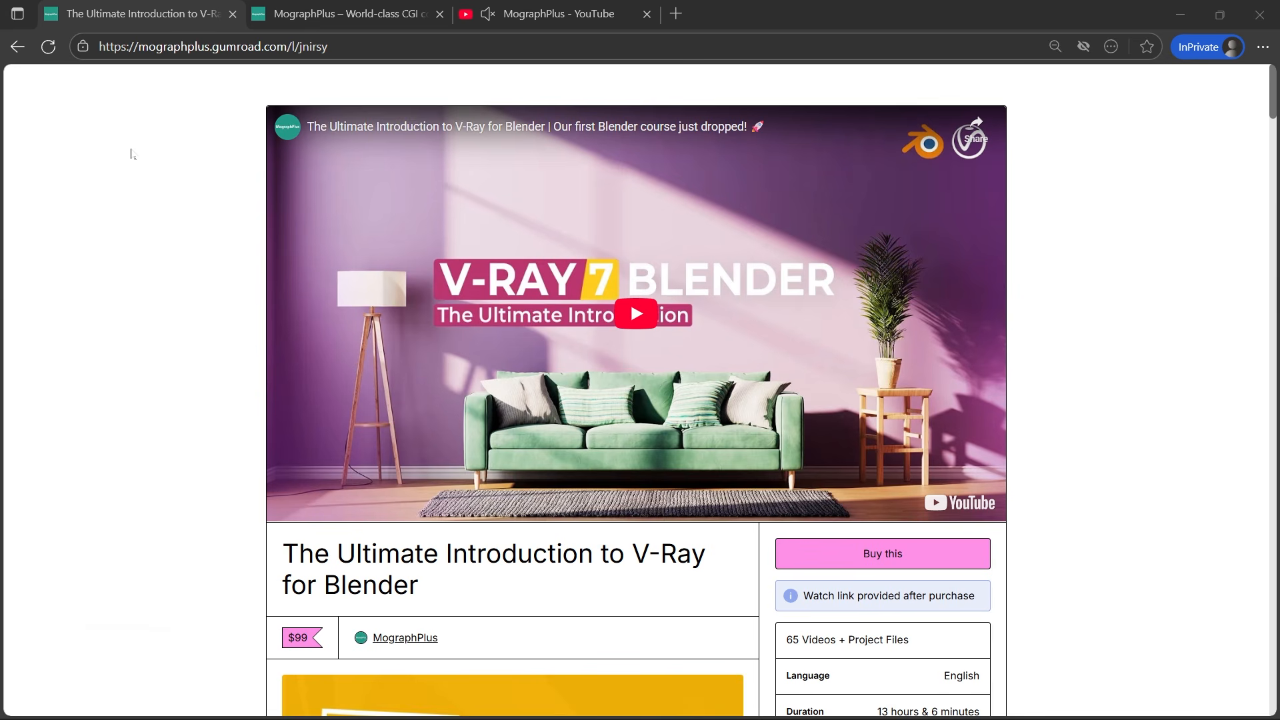
pyautogui.click(531, 8)
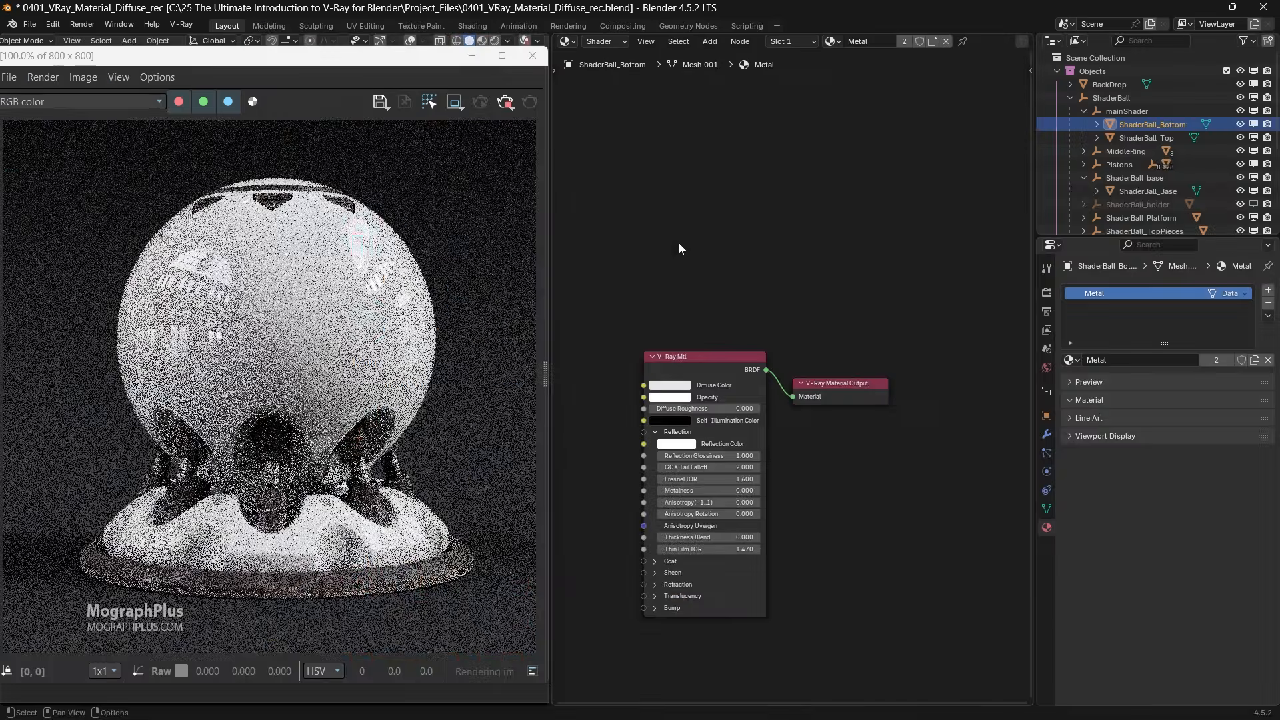
# Switch the V-Ray Mtl reflection settings from glossiness to roughness by enabling Use Roughness.
pyautogui.scroll(-2, 1129, 527)
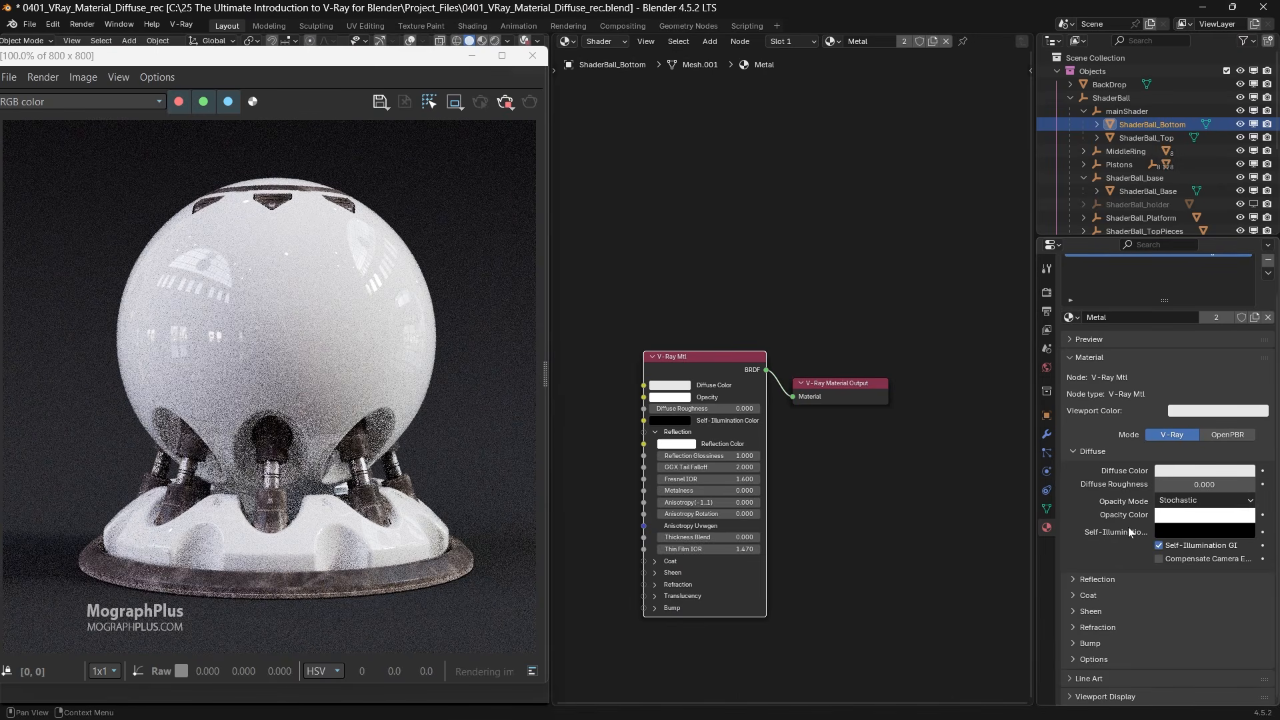
pyautogui.click(1074, 580)
pyautogui.scroll(-5, 1098, 554)
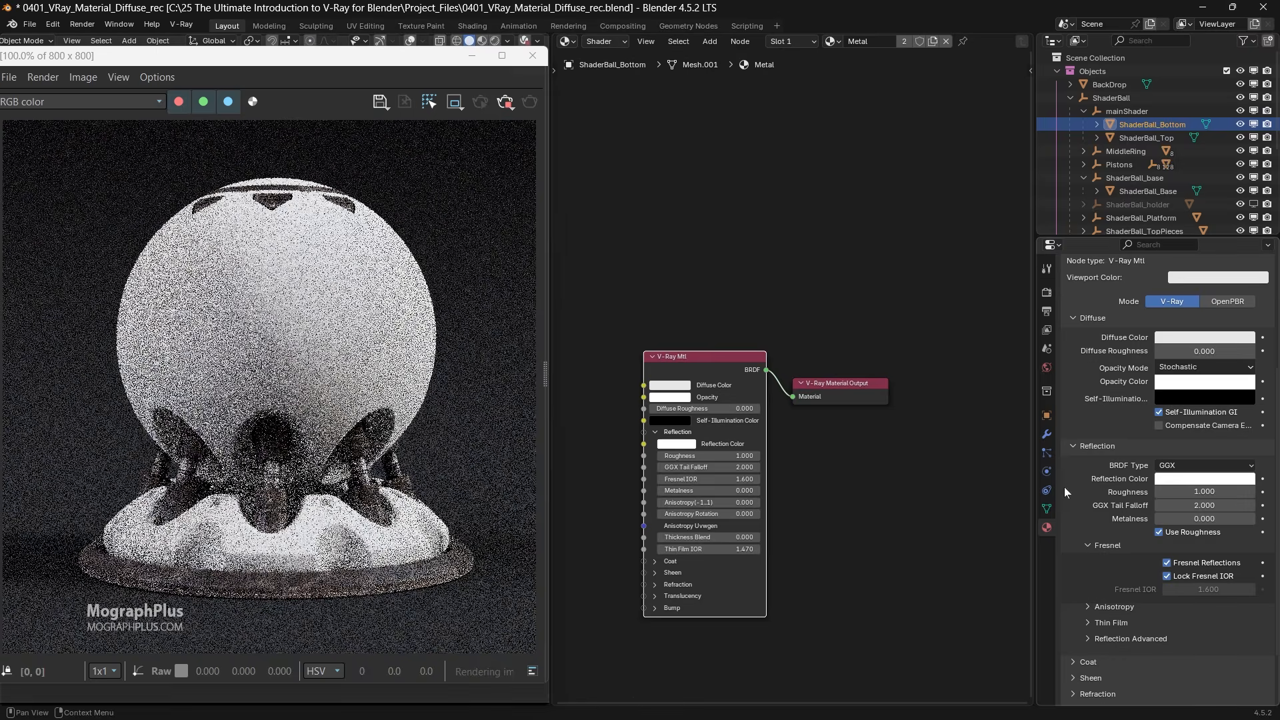
# Set the V-Ray Mtl node's reflection roughness to 0 and its metalness to 1.
pyautogui.moveTo(809, 446); pyautogui.dragTo(937, 430, button='middle')
pyautogui.scroll(2, 914, 443)
pyautogui.doubleClick(900, 453)
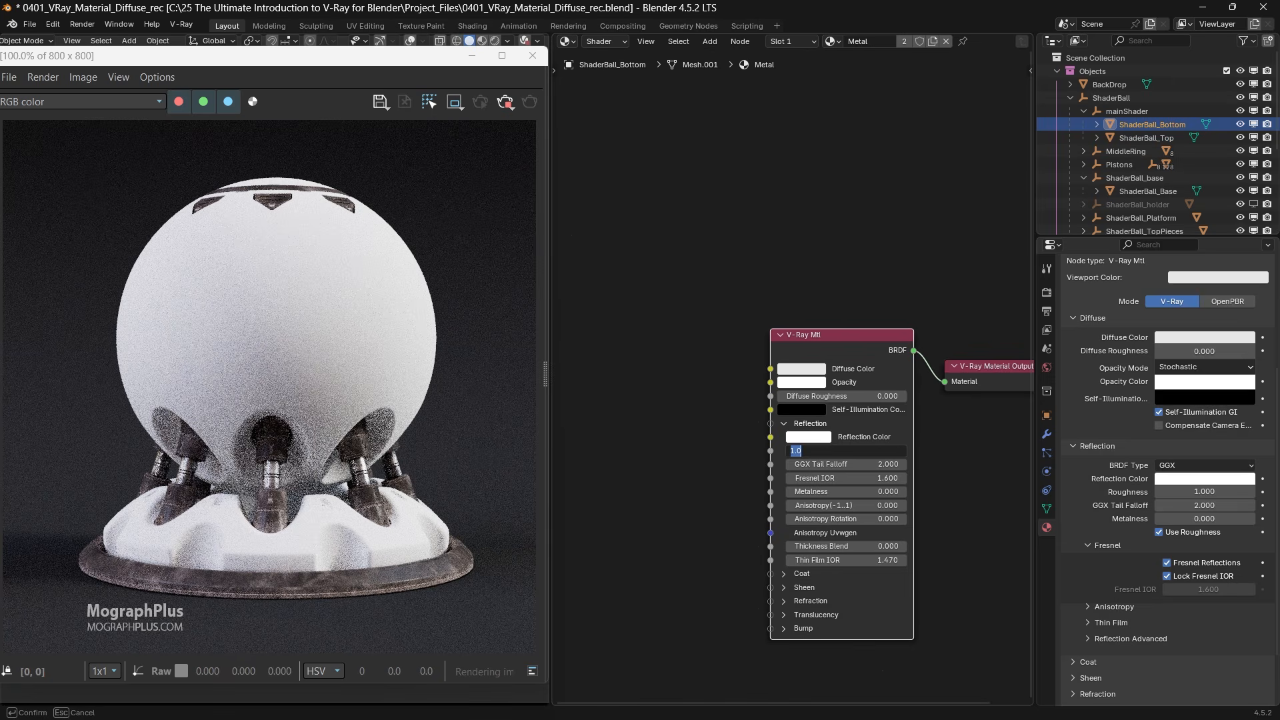
pyautogui.write('0')
pyautogui.press('Tab')
pyautogui.press('Tab')
pyautogui.press('Tab')
pyautogui.write('1')
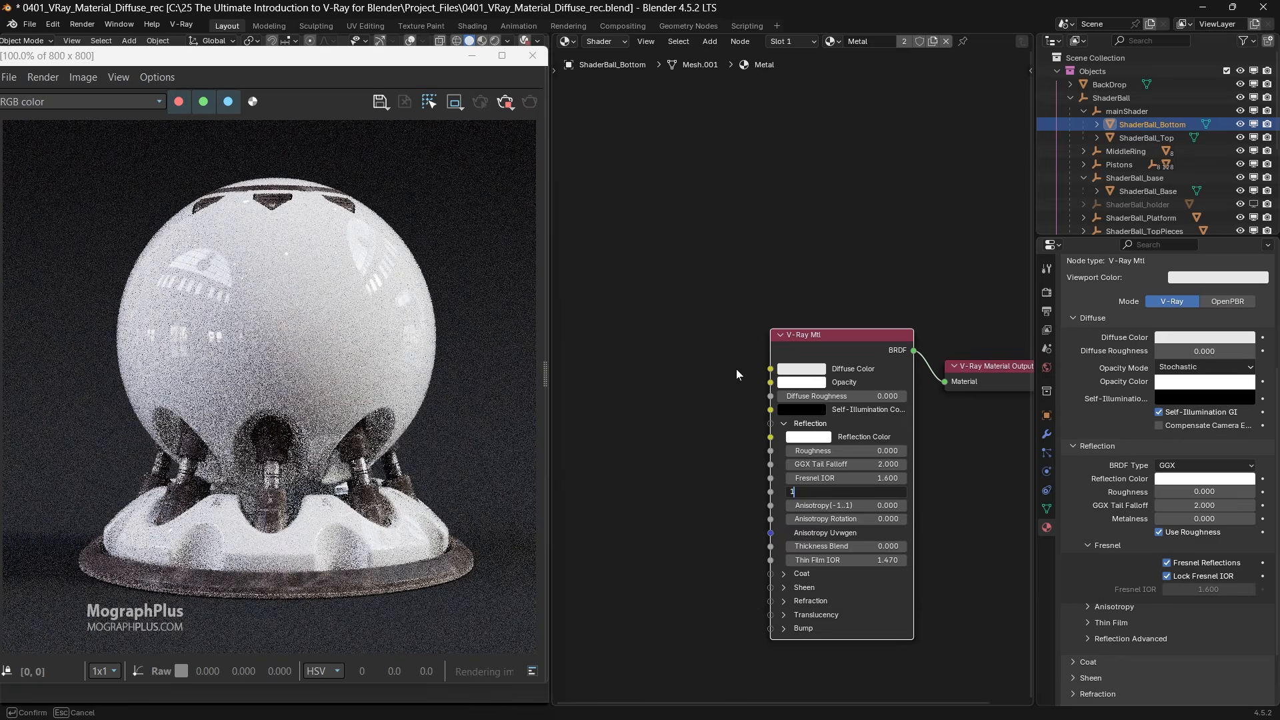
pyautogui.press('Return')
pyautogui.scroll(-2, 655, 306)
pyautogui.moveTo(656, 308); pyautogui.dragTo(687, 315, button='middle')
pyautogui.click(675, 322)
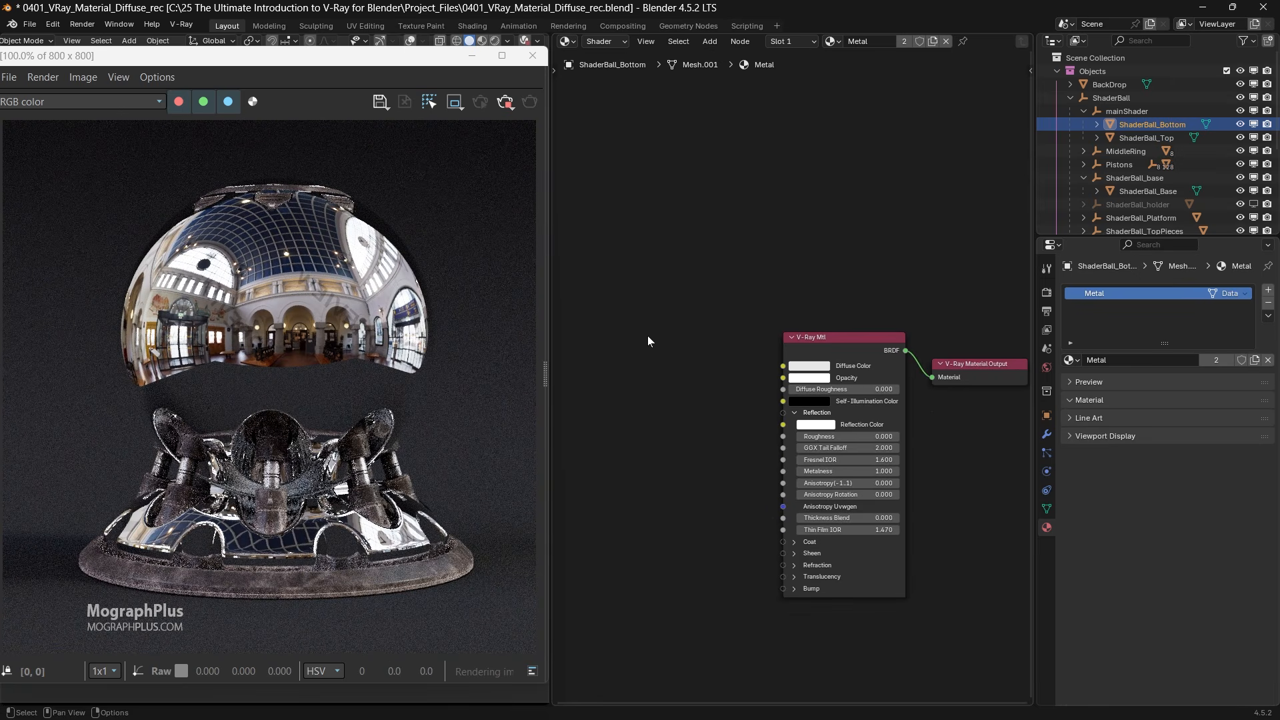
# Set the V-Ray Mtl diffuse color to a gold tone with RGB values red 0.922, green 0.789 and blue 0.494.
pyautogui.click(804, 368)
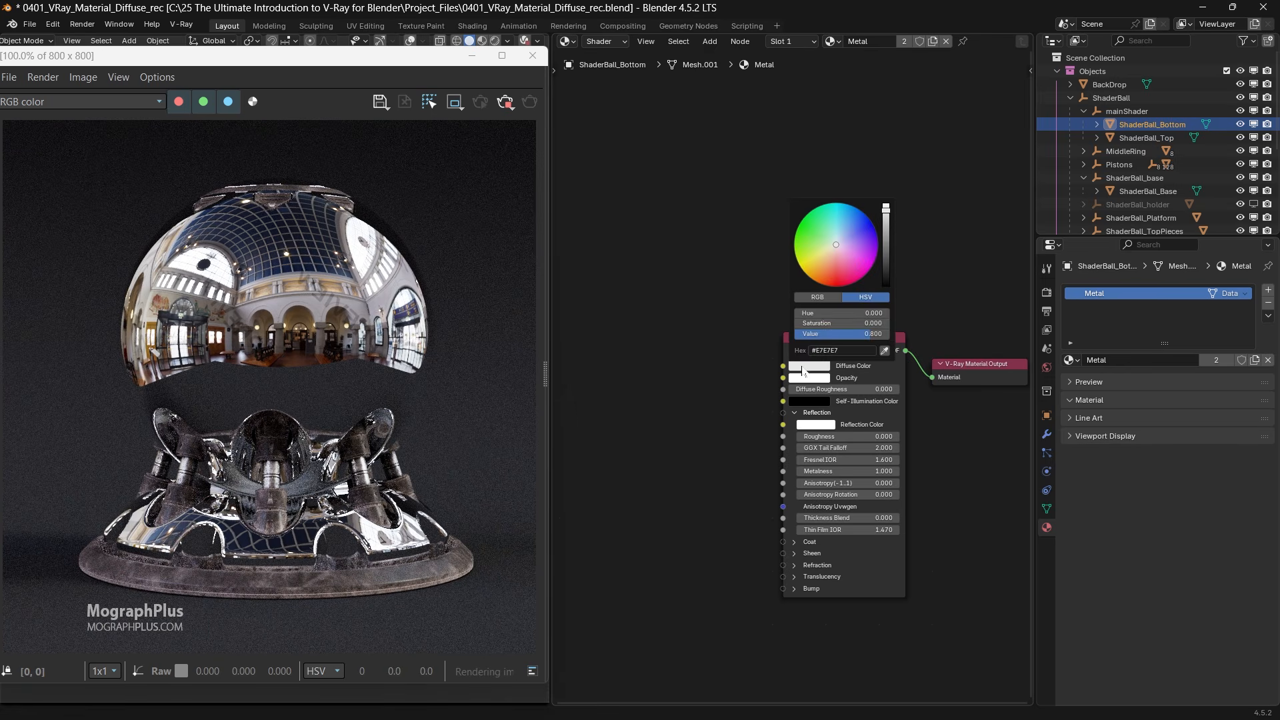
pyautogui.click(810, 298)
pyautogui.click(830, 322)
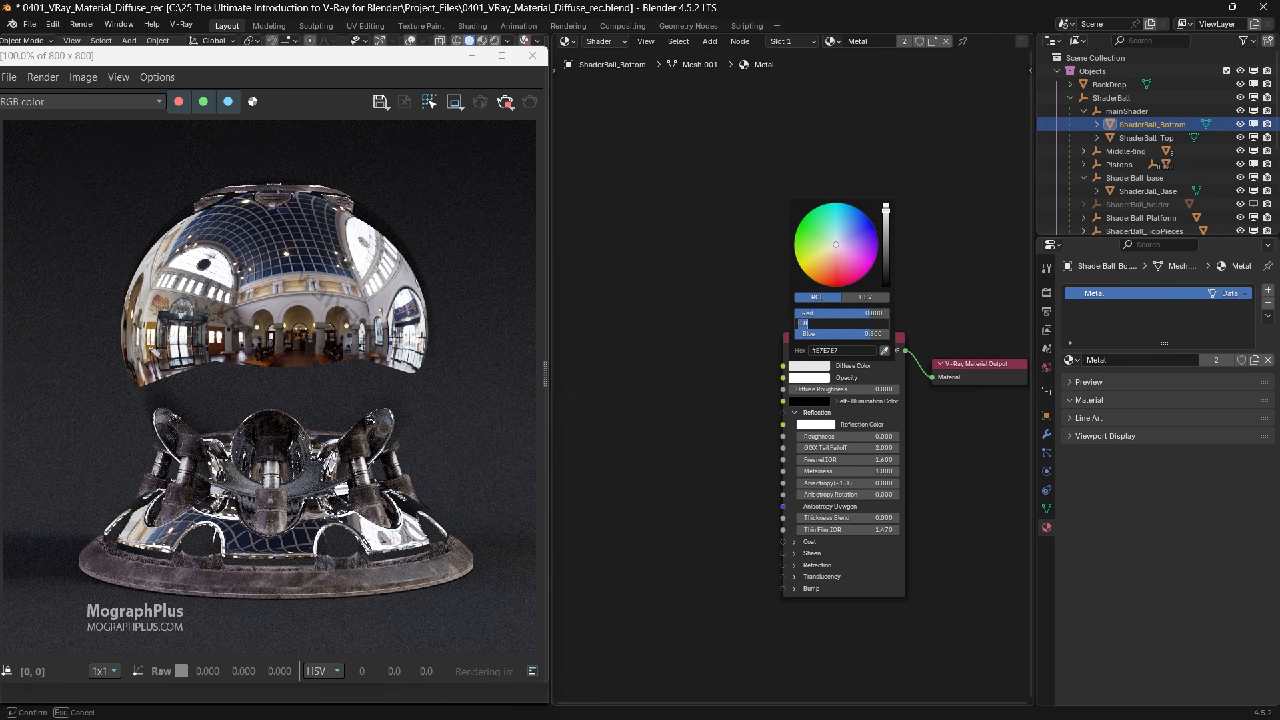
pyautogui.click(854, 312)
pyautogui.write('.92')
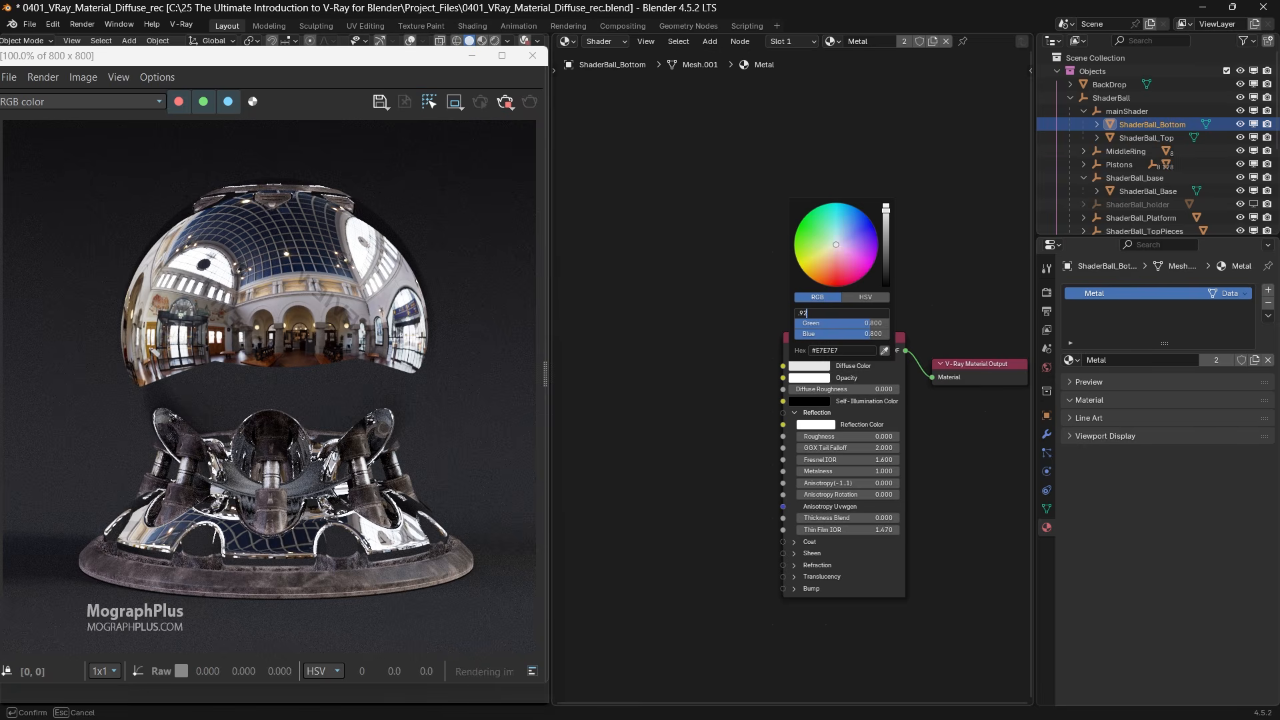
pyautogui.write('2')
pyautogui.press('Return')
pyautogui.click(847, 322)
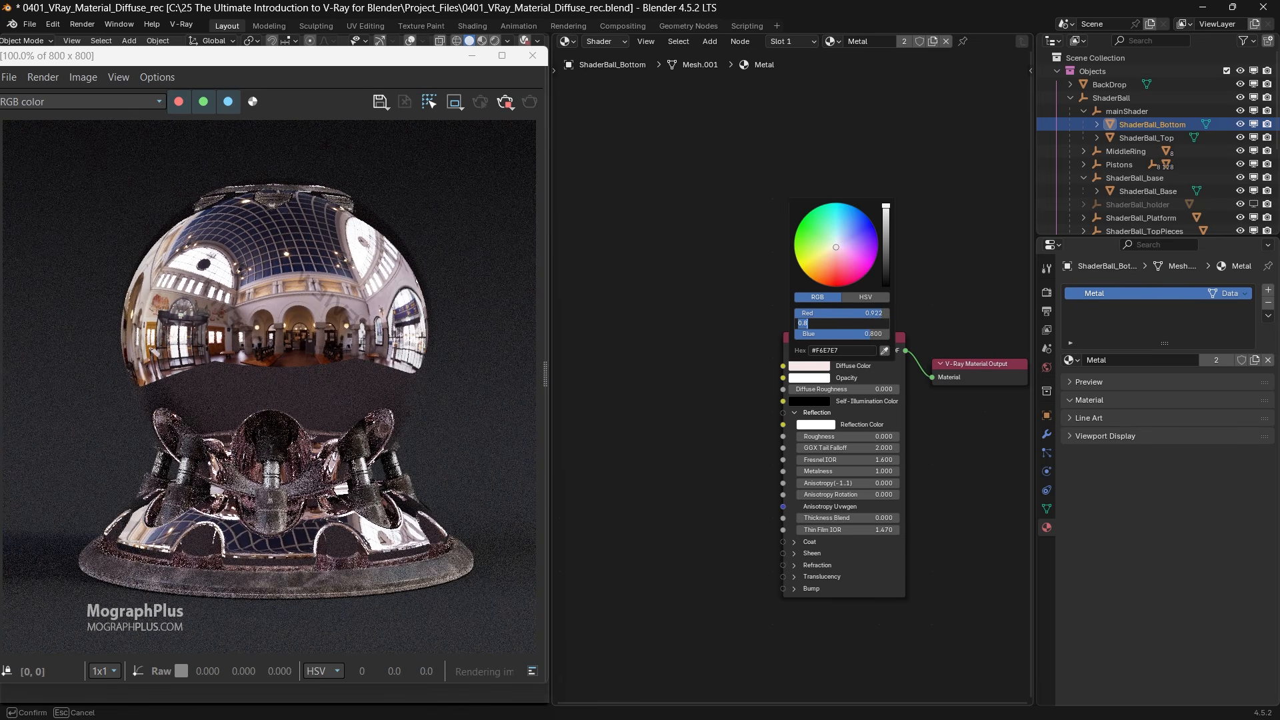
pyautogui.press('BackSpace')
pyautogui.write('.789')
pyautogui.press('Return')
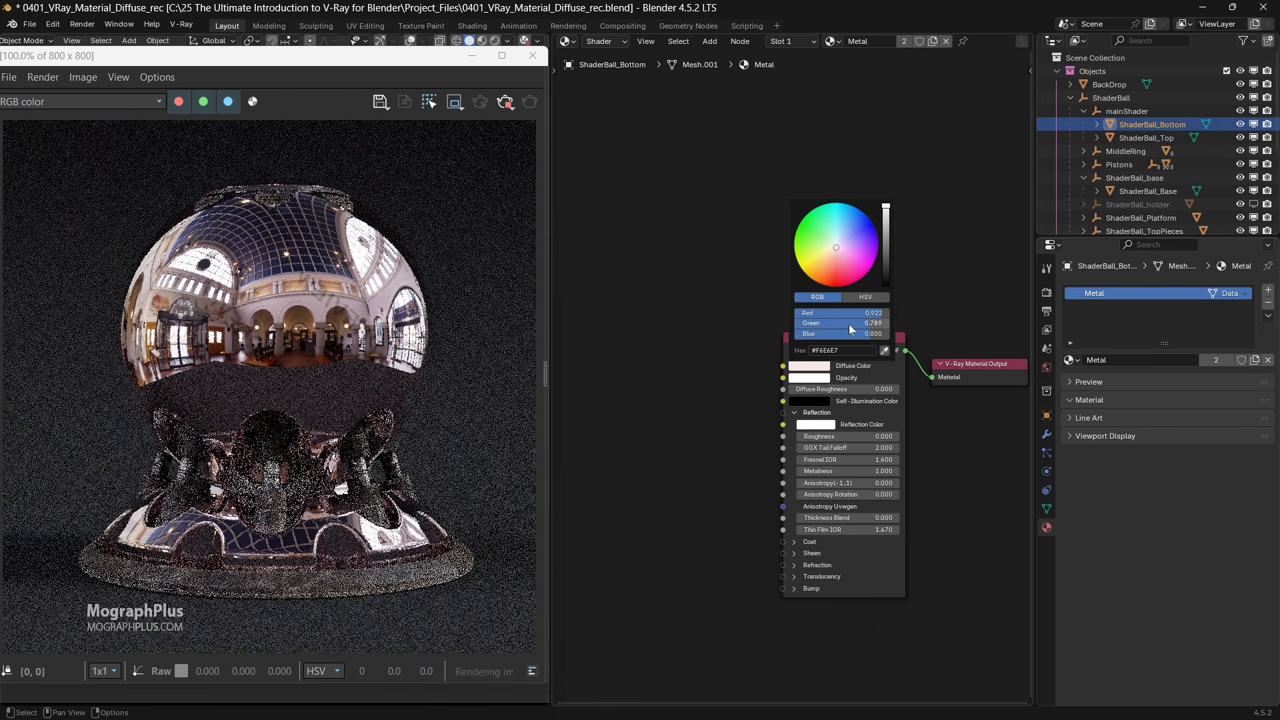
pyautogui.click(863, 332)
pyautogui.press('BackSpace')
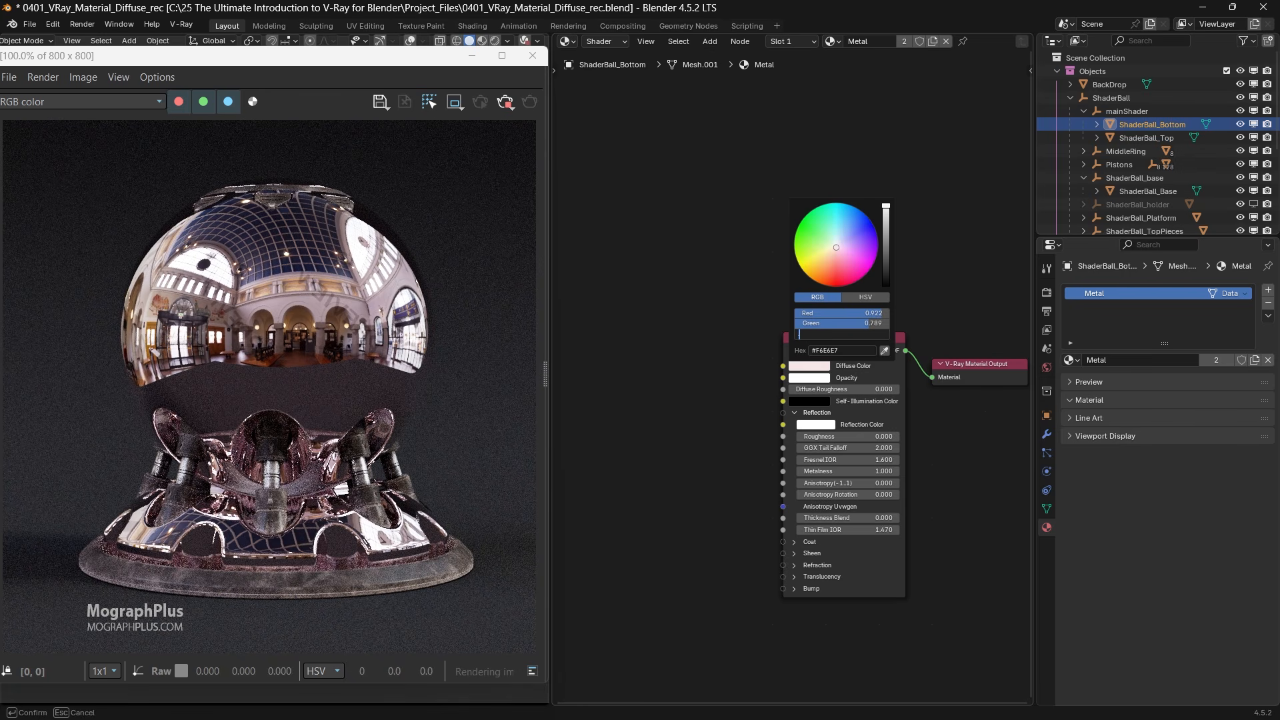
pyautogui.write('.494')
pyautogui.press('Return')
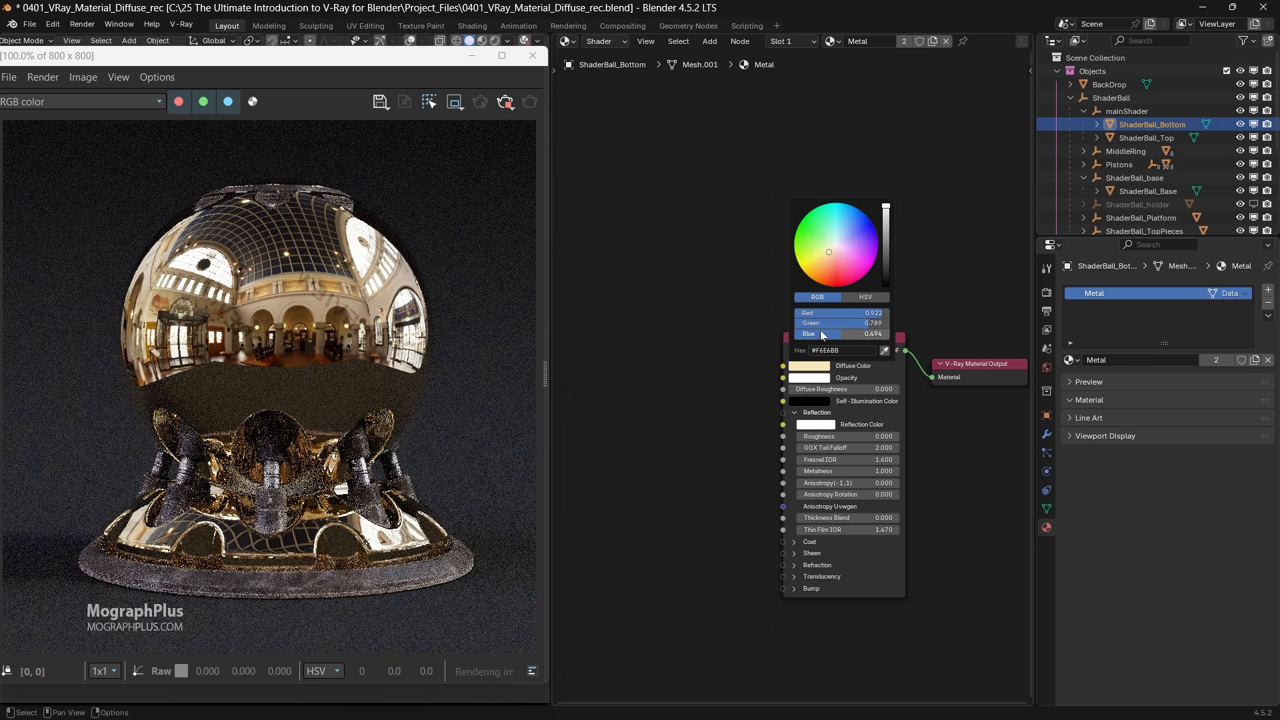
pyautogui.moveTo(714, 322); pyautogui.dragTo(658, 266, button='middle')
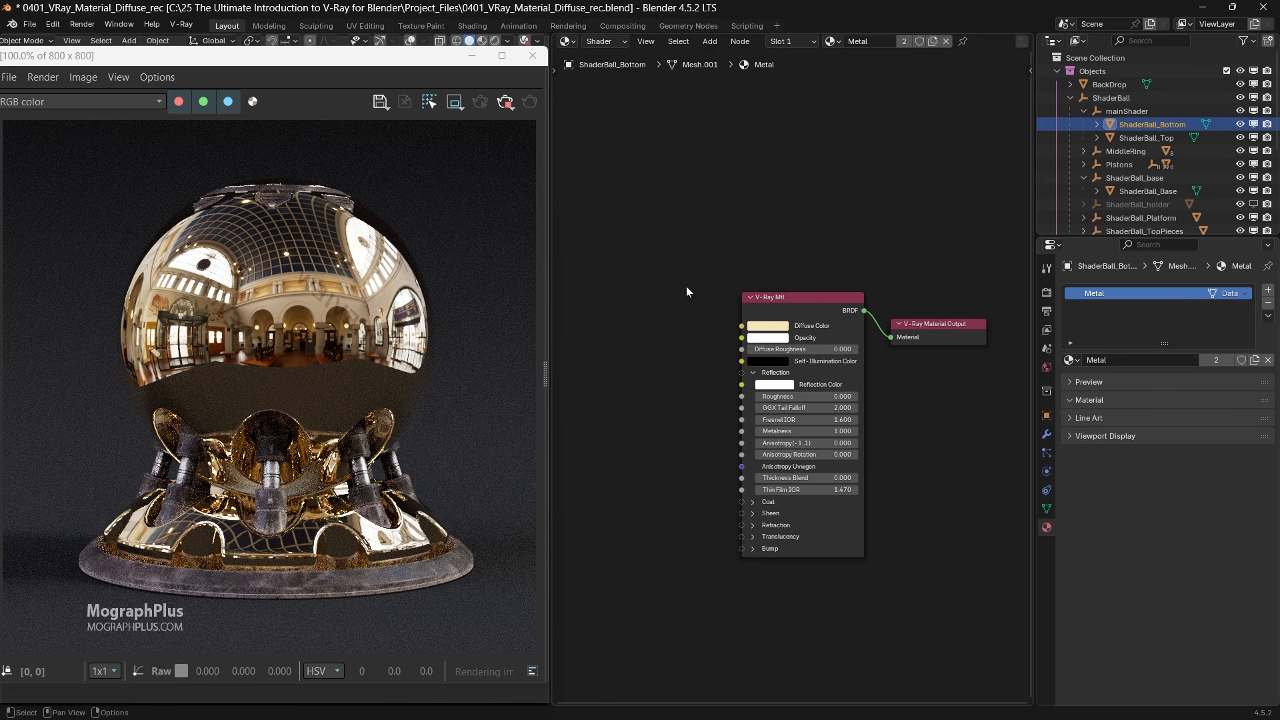
pyautogui.scroll(-1, 688, 287)
pyautogui.scroll(2, 687, 321)
pyautogui.moveTo(704, 306); pyautogui.dragTo(703, 302, button='middle')
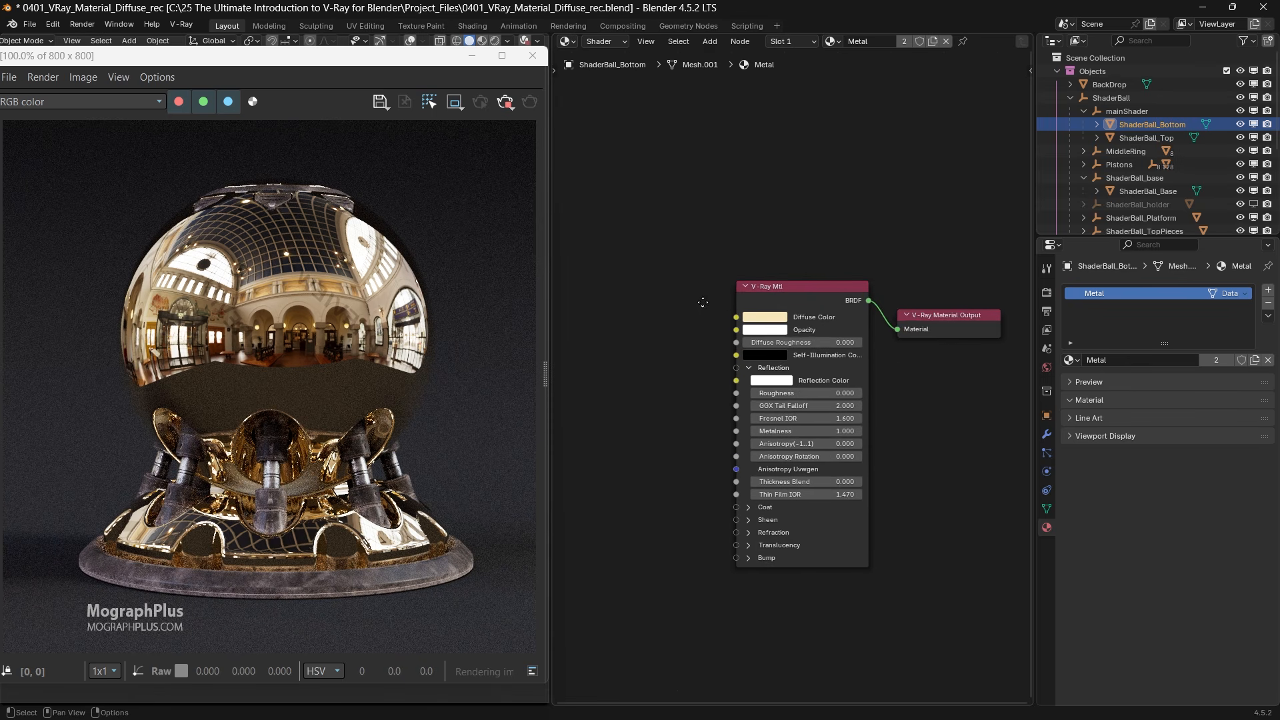
pyautogui.scroll(2, 694, 349)
pyautogui.moveTo(675, 345); pyautogui.dragTo(714, 325, button='middle')
pyautogui.scroll(-3, 682, 356)
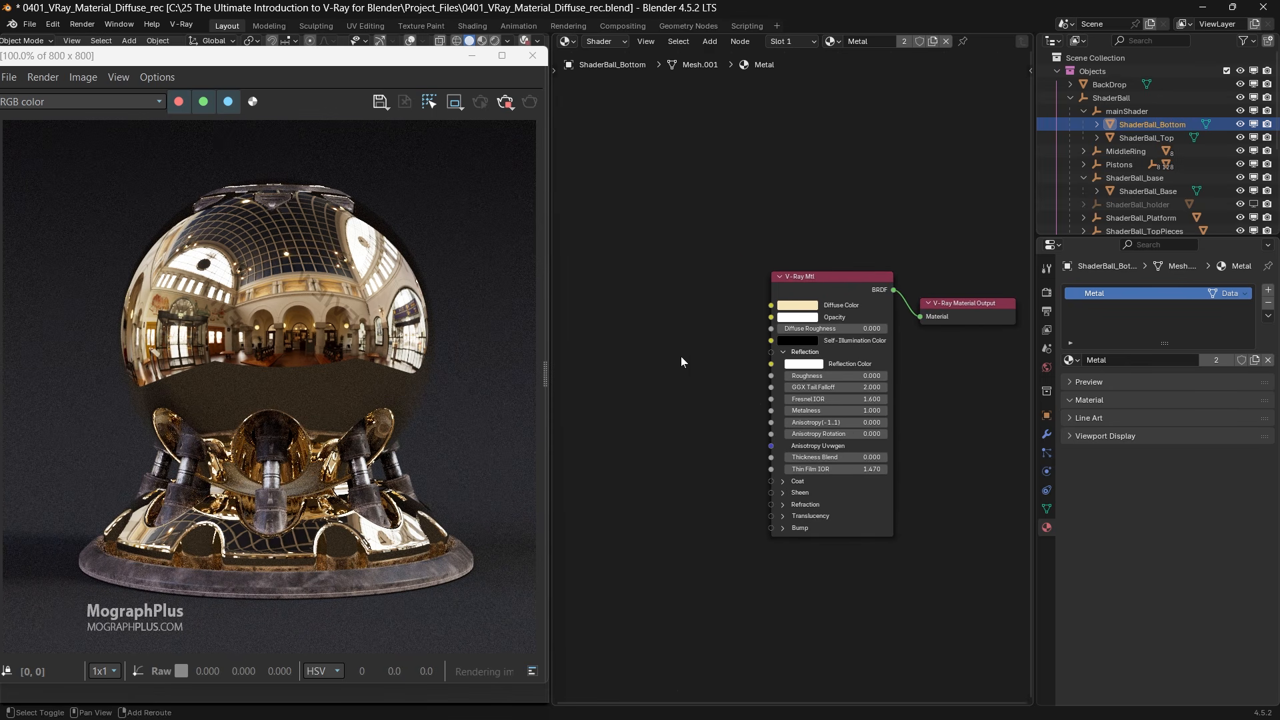
# Add a V-Ray Bitmap node and place it beside the input side of the V-Ray Mtl node.
pyautogui.hotkey('shift', 'a')
pyautogui.write('bitmap')
pyautogui.press('Return')
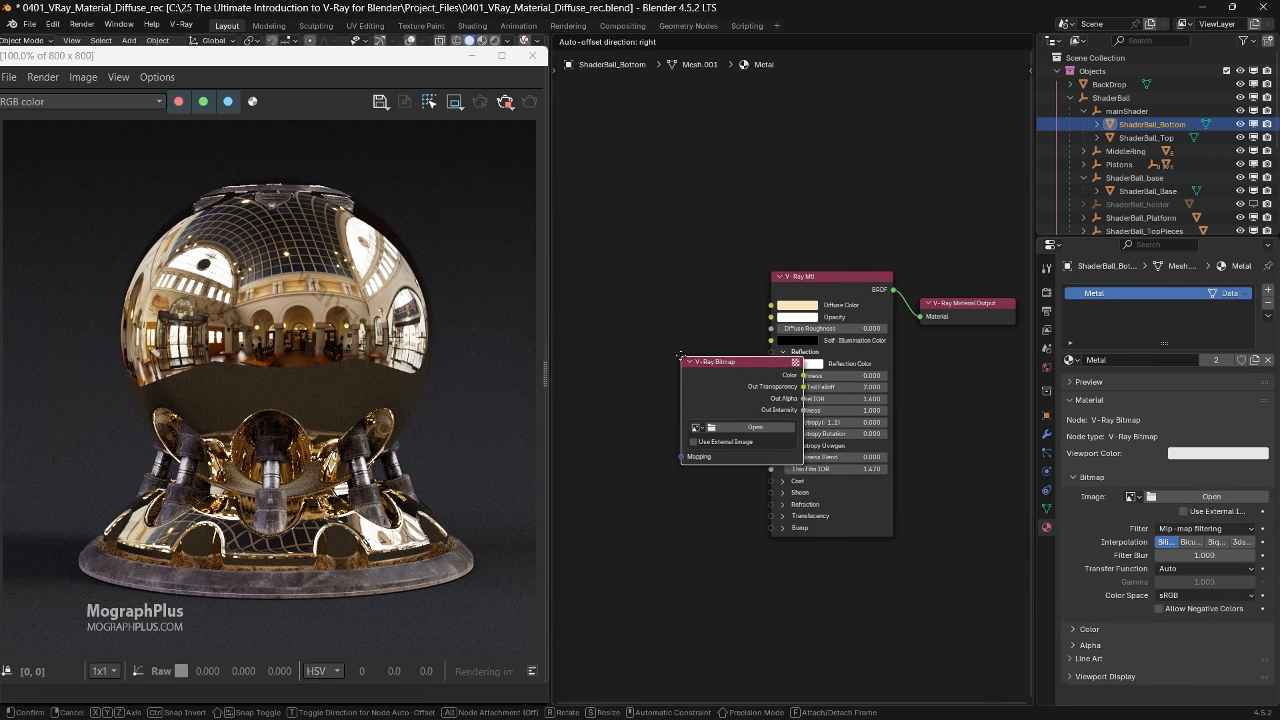
pyautogui.click(593, 324)
# Load BW_Metal_02.jpg from the project's Assets folder into the V-Ray Bitmap node.
pyautogui.click(657, 391)
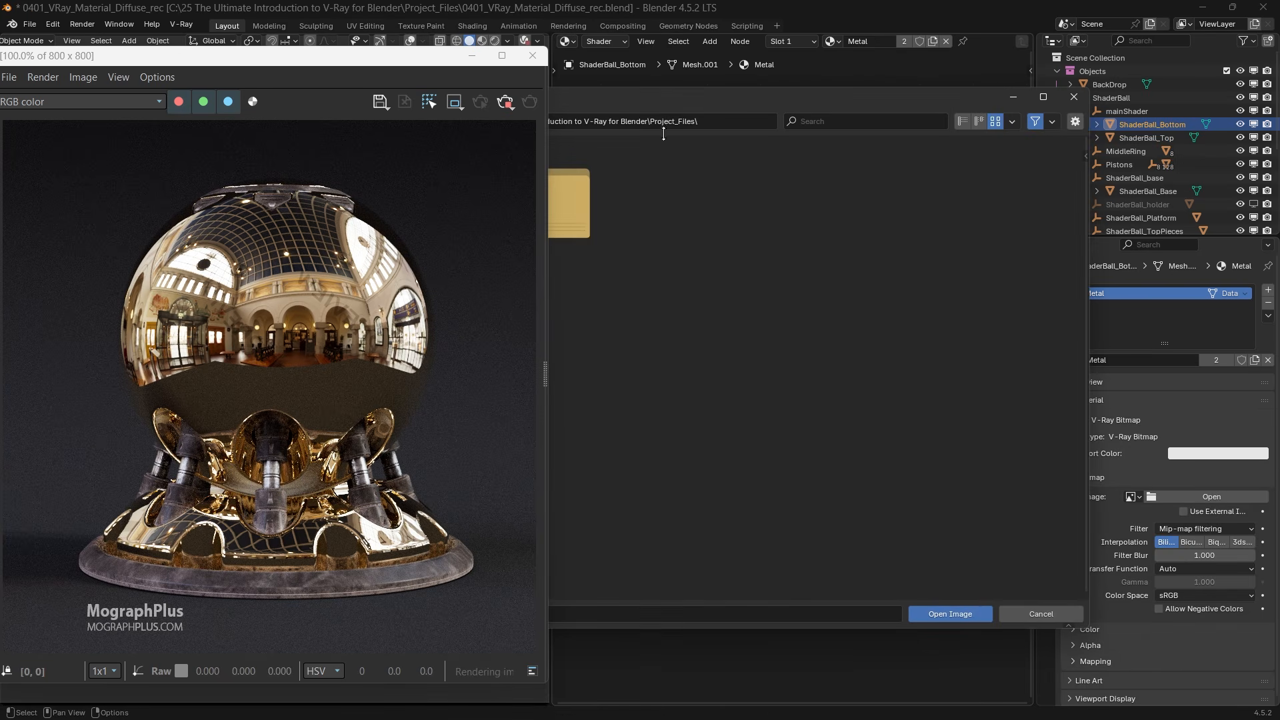
pyautogui.moveTo(686, 95); pyautogui.dragTo(846, 104)
pyautogui.doubleClick(567, 243)
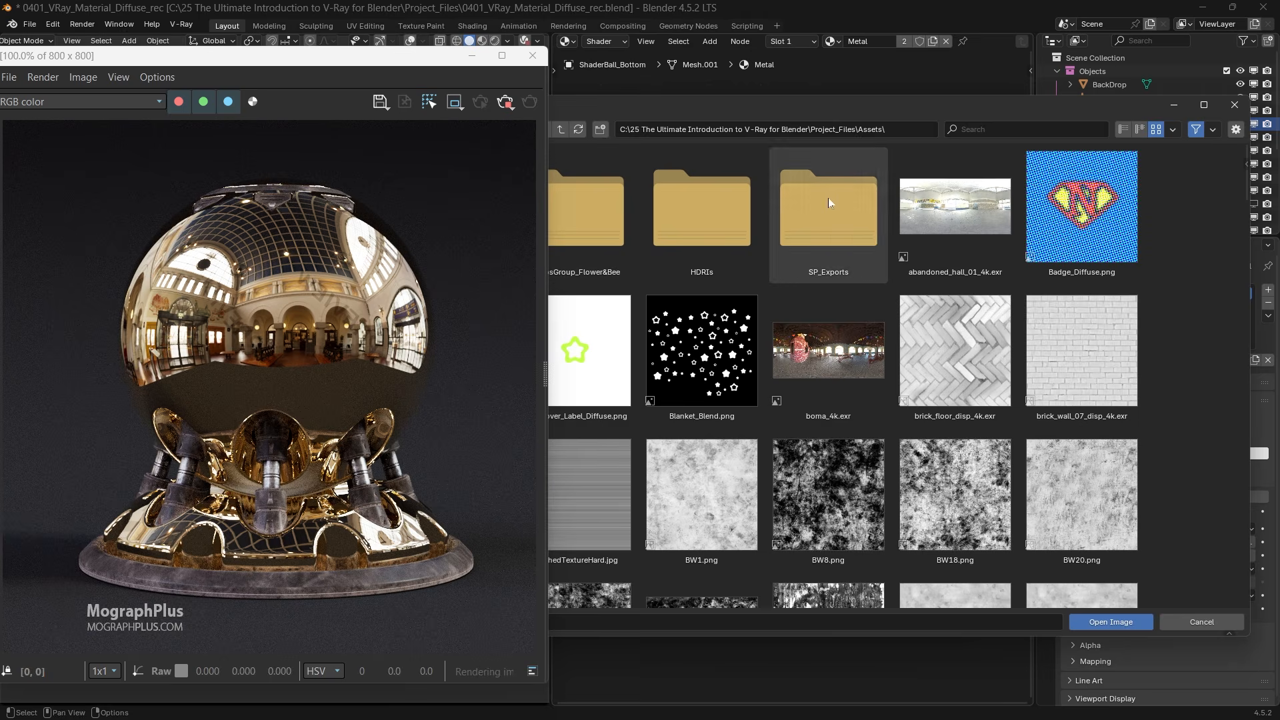
pyautogui.click(970, 133)
pyautogui.write('bw_')
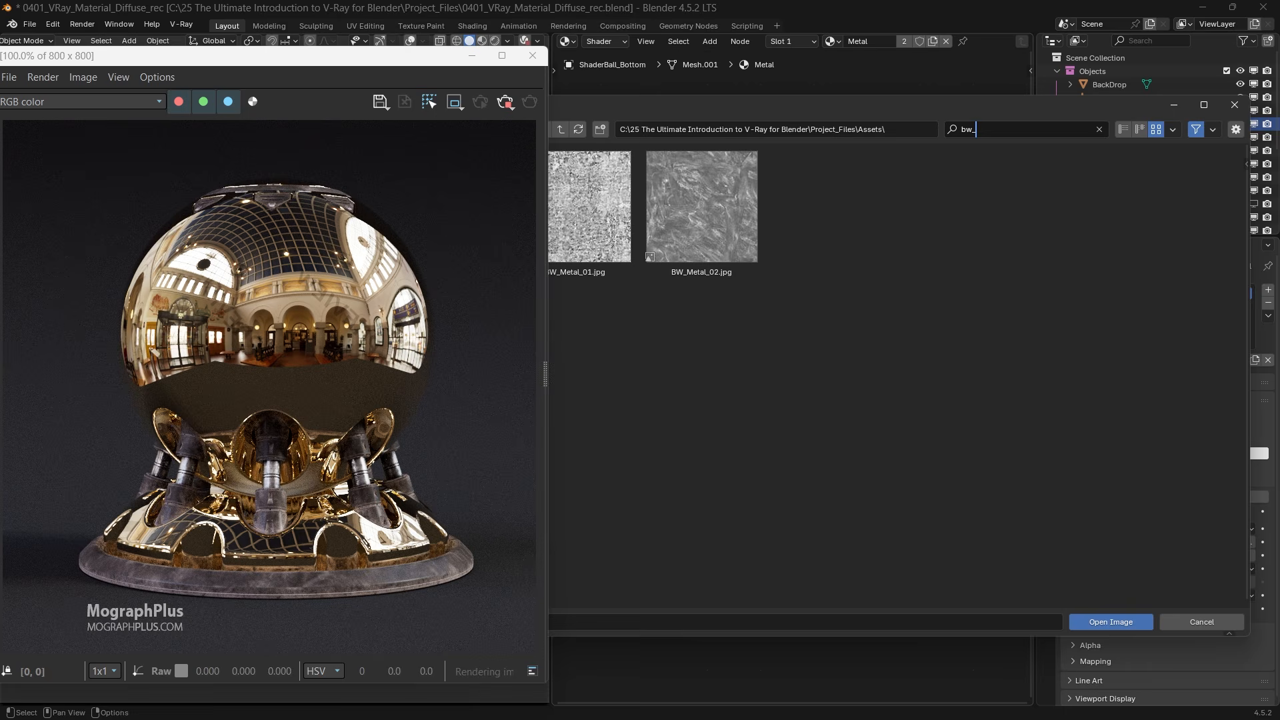
pyautogui.write('met')
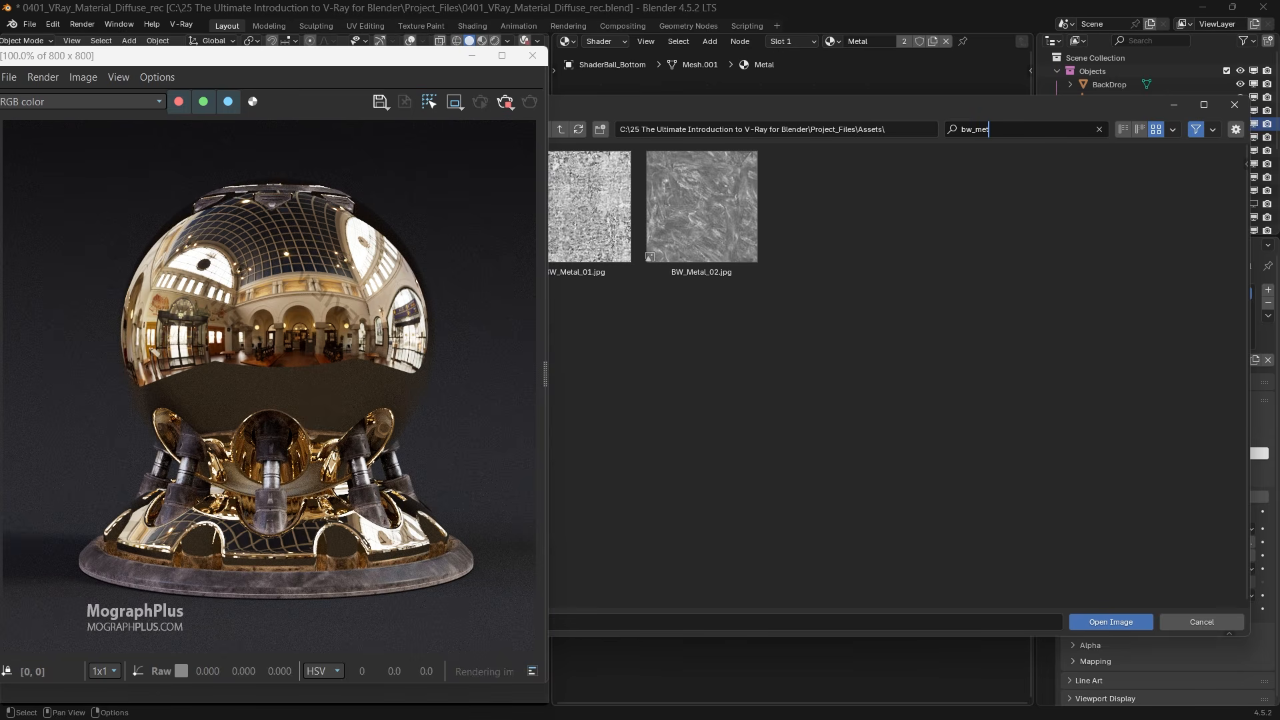
pyautogui.doubleClick(701, 217)
# Connect the bitmap's Color output to the V-Ray Mtl Roughness input and move the bitmap node farther away.
pyautogui.moveTo(715, 340); pyautogui.dragTo(766, 372)
pyautogui.moveTo(811, 262); pyautogui.dragTo(869, 249, button='middle')
pyautogui.moveTo(706, 320); pyautogui.dragTo(674, 321)
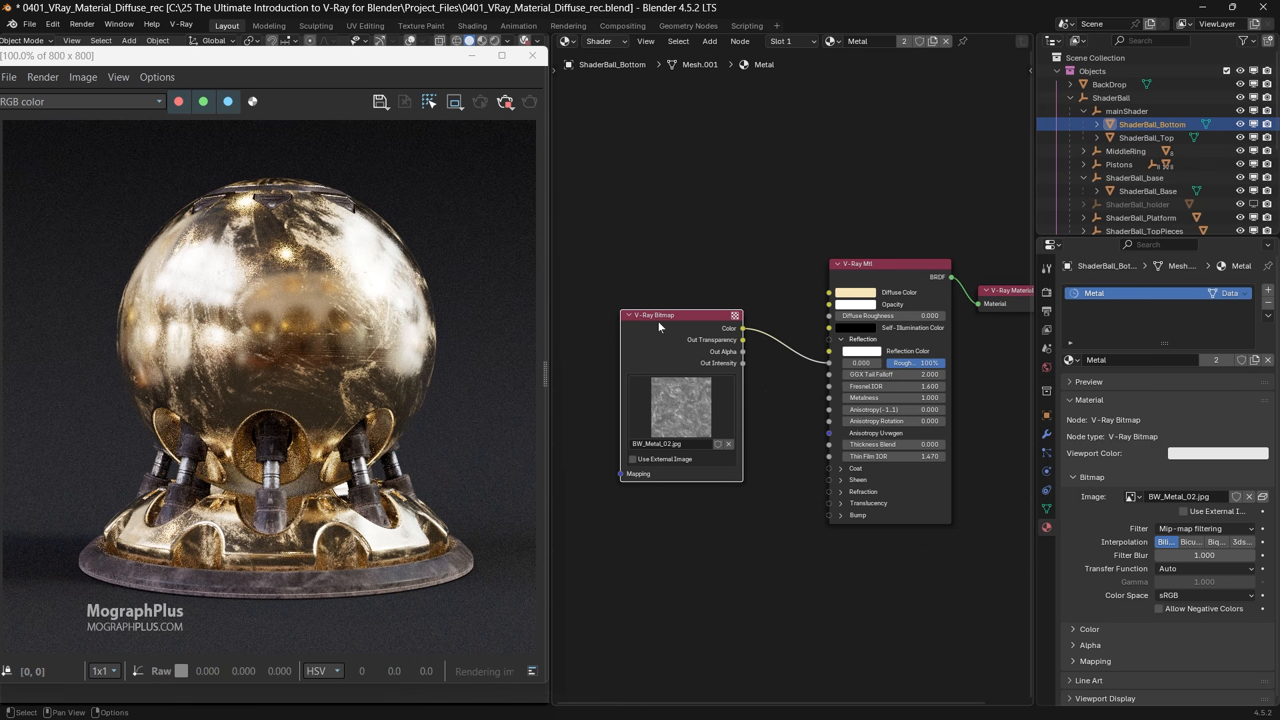
# Set the bitmap's transfer function to Linear and its color space to Raw.
pyautogui.click(1194, 568)
pyautogui.click(1191, 586)
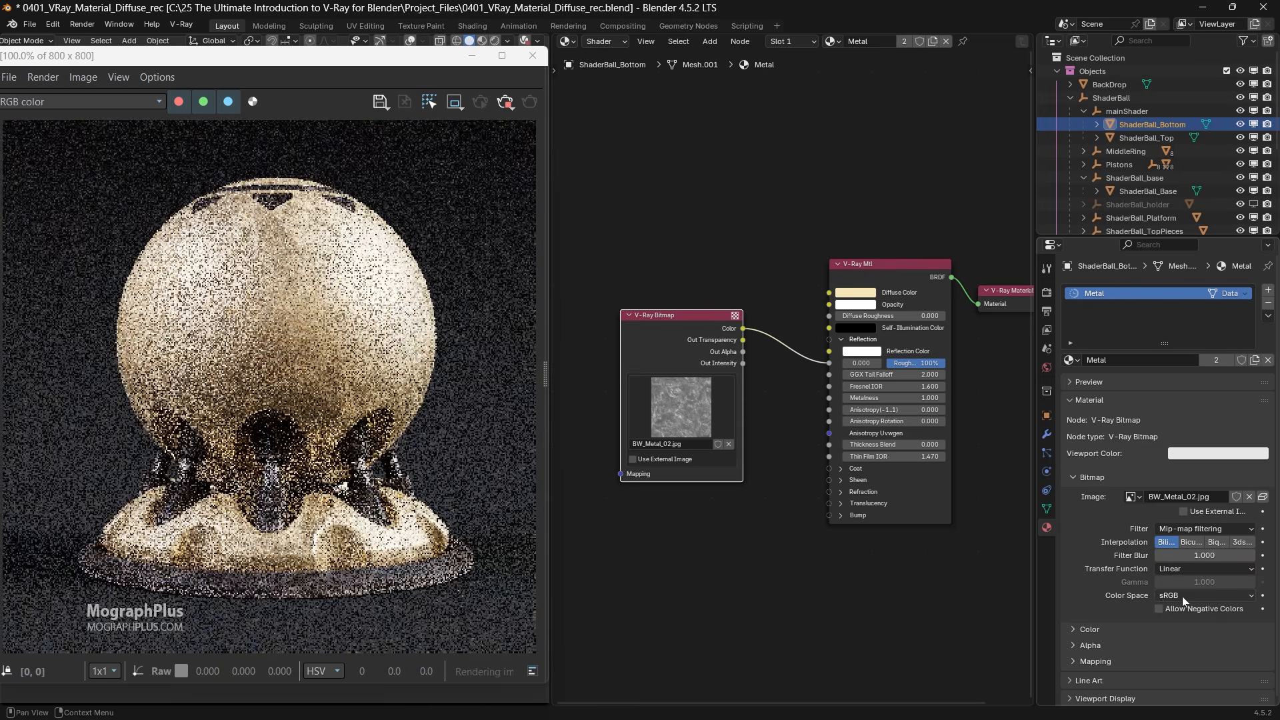
pyautogui.click(1183, 596)
pyautogui.click(1187, 607)
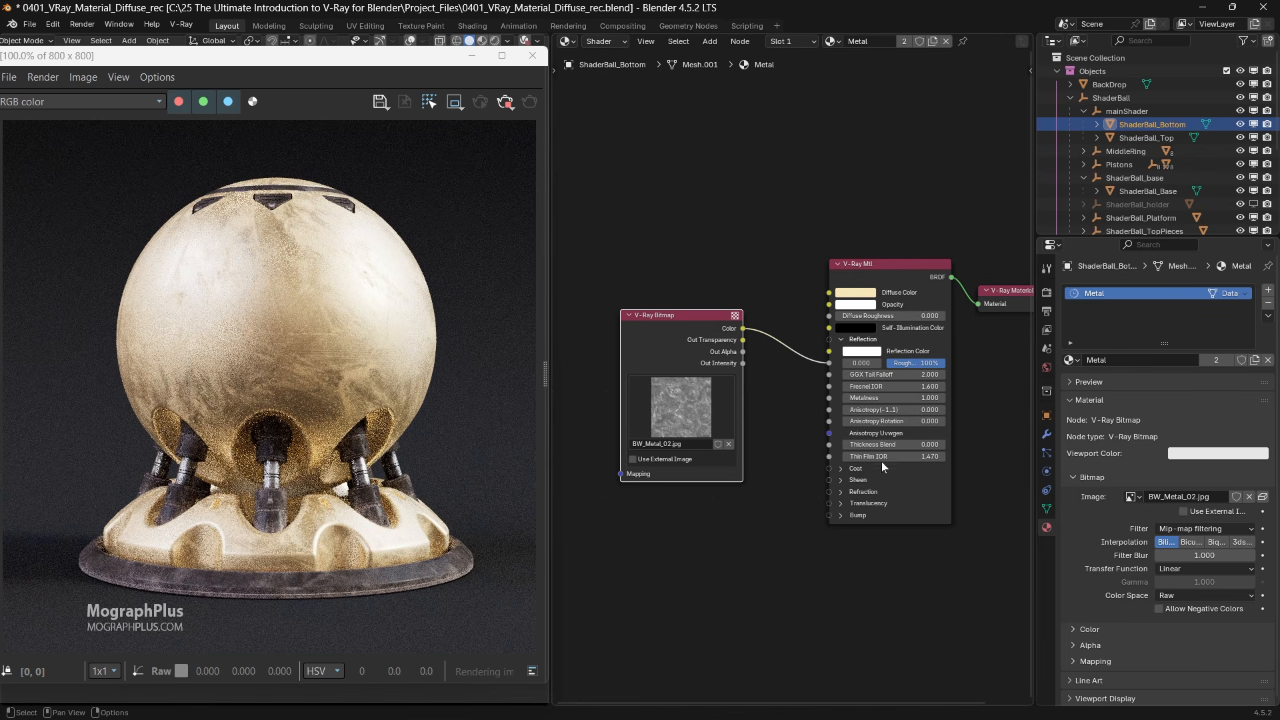
# Make room beside the bitmap node and insert a V-Ray Remap node into its link to the Roughness input.
pyautogui.moveTo(659, 342); pyautogui.dragTo(627, 342)
pyautogui.moveTo(738, 261); pyautogui.dragTo(790, 254, button='middle')
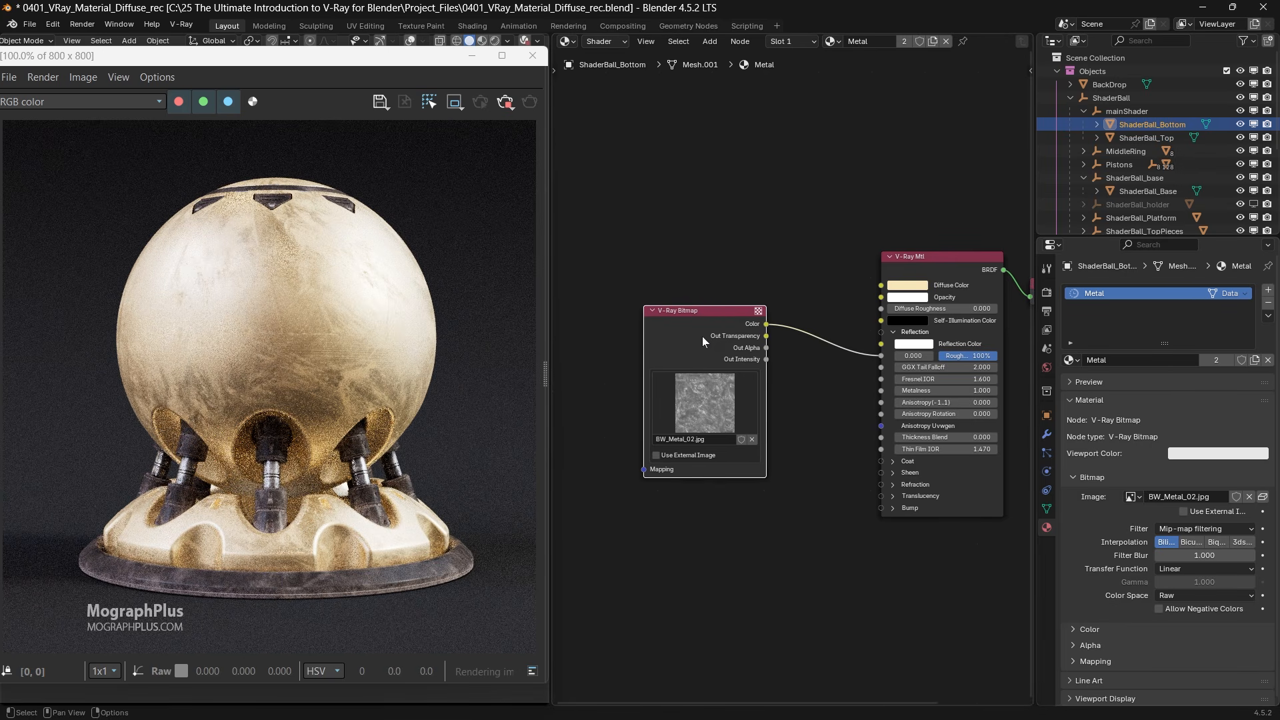
pyautogui.moveTo(702, 336); pyautogui.dragTo(644, 331)
pyautogui.hotkey('shift', 'a')
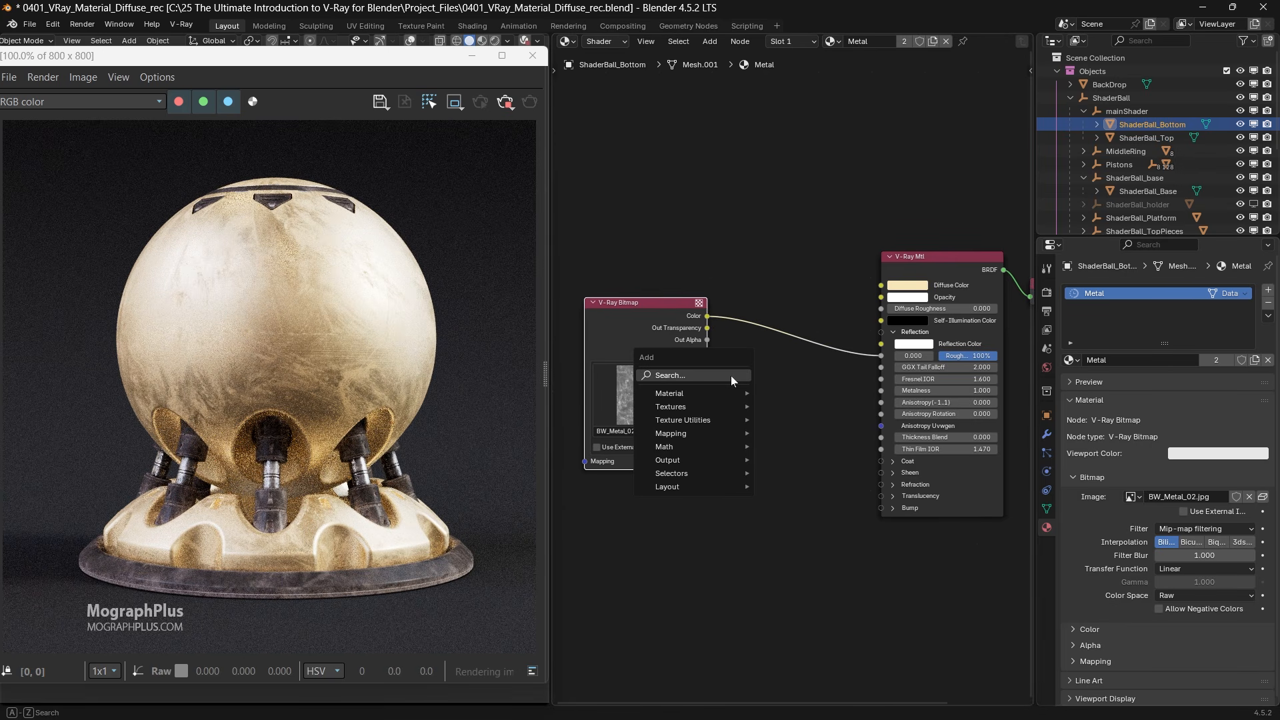
pyautogui.write('remap')
pyautogui.press('Return')
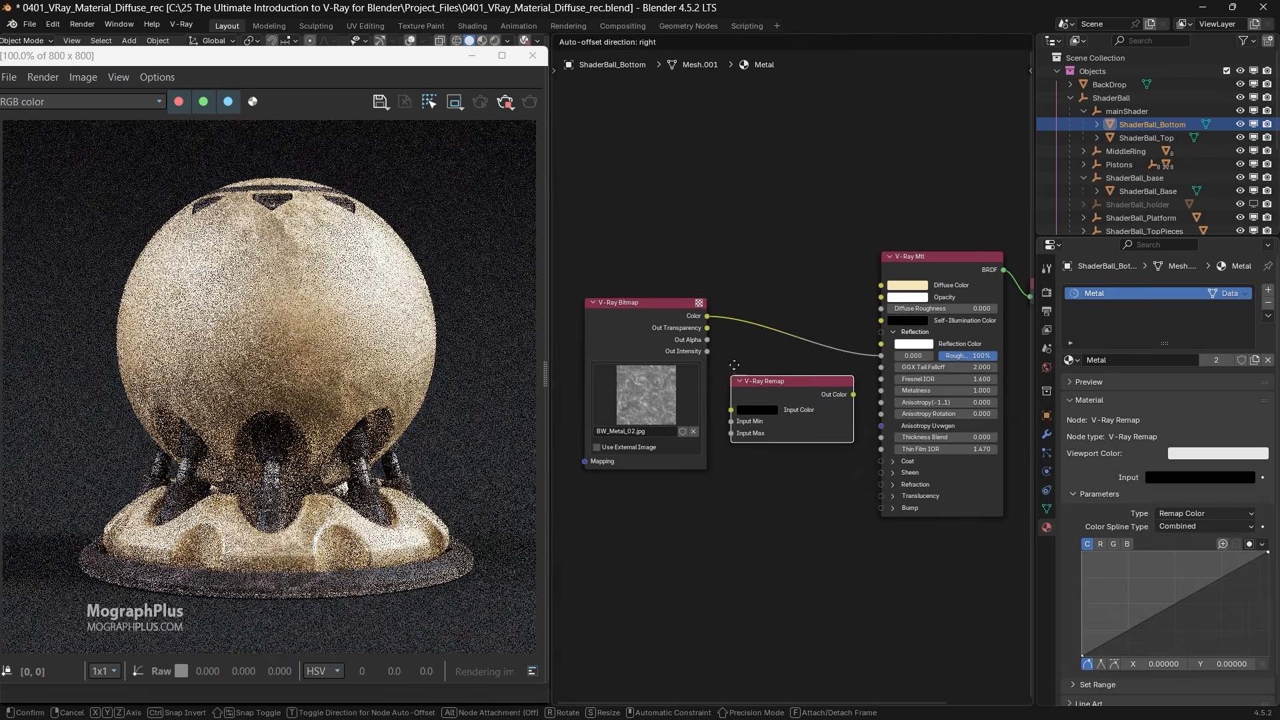
pyautogui.click(748, 372)
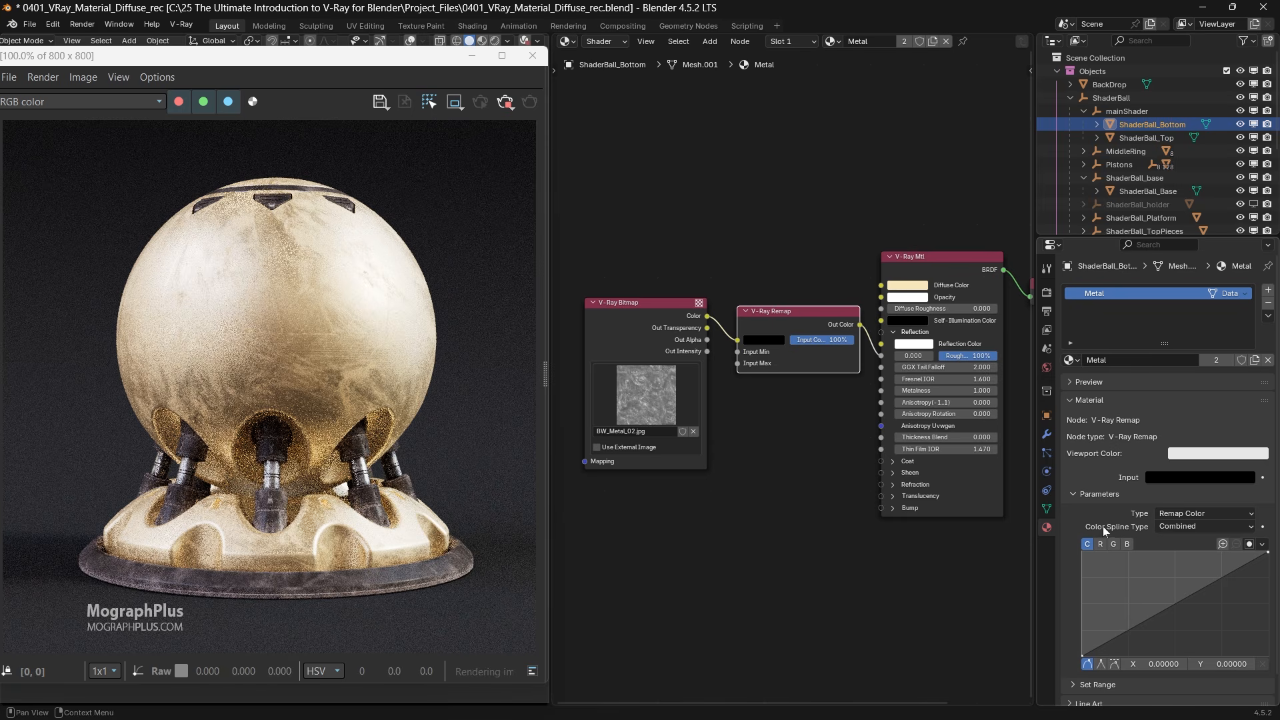
# Set the Y value of the V-Ray Remap curve's end point to 0.4.
pyautogui.click(1265, 556)
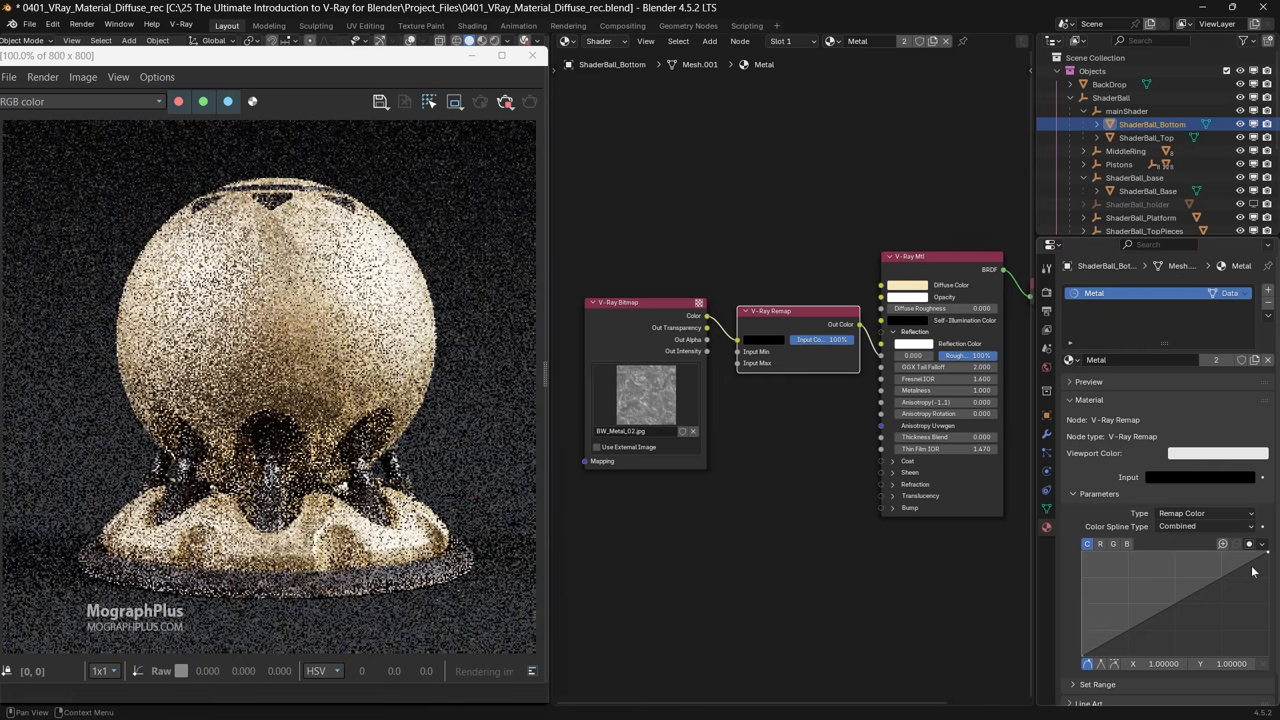
pyautogui.scroll(-1, 1126, 593)
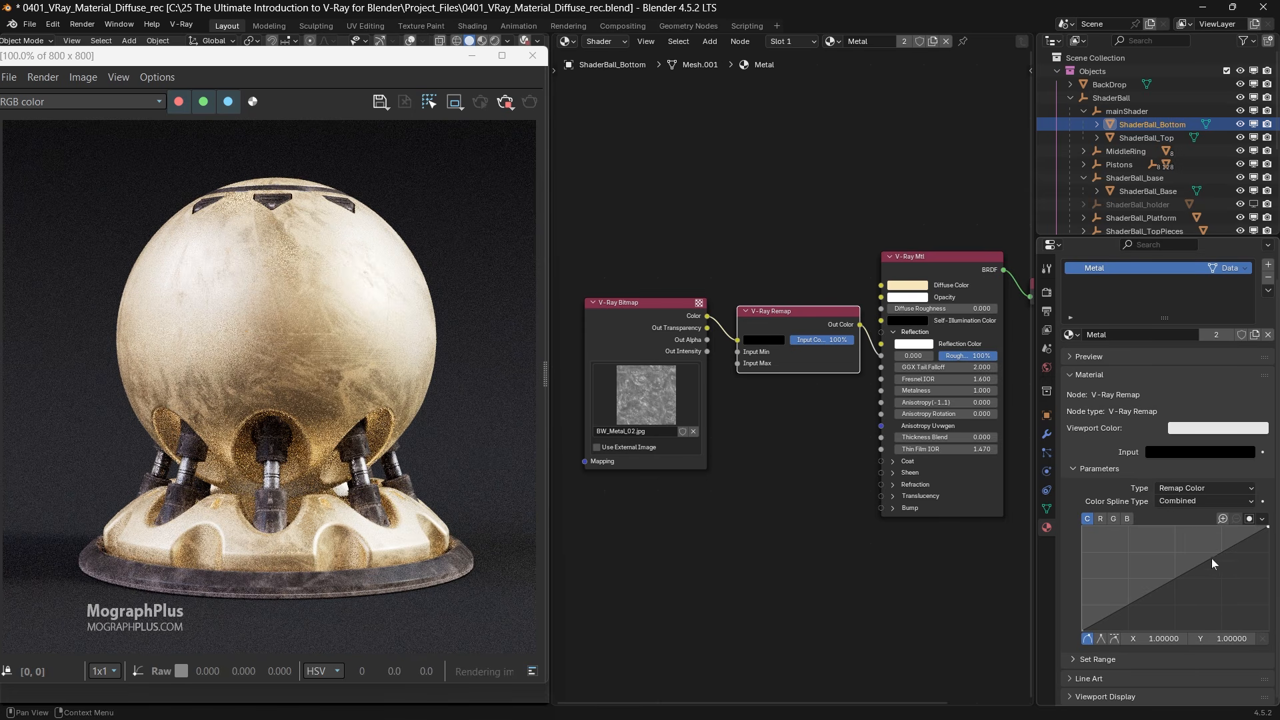
pyautogui.click(1233, 638)
pyautogui.write('0.45')
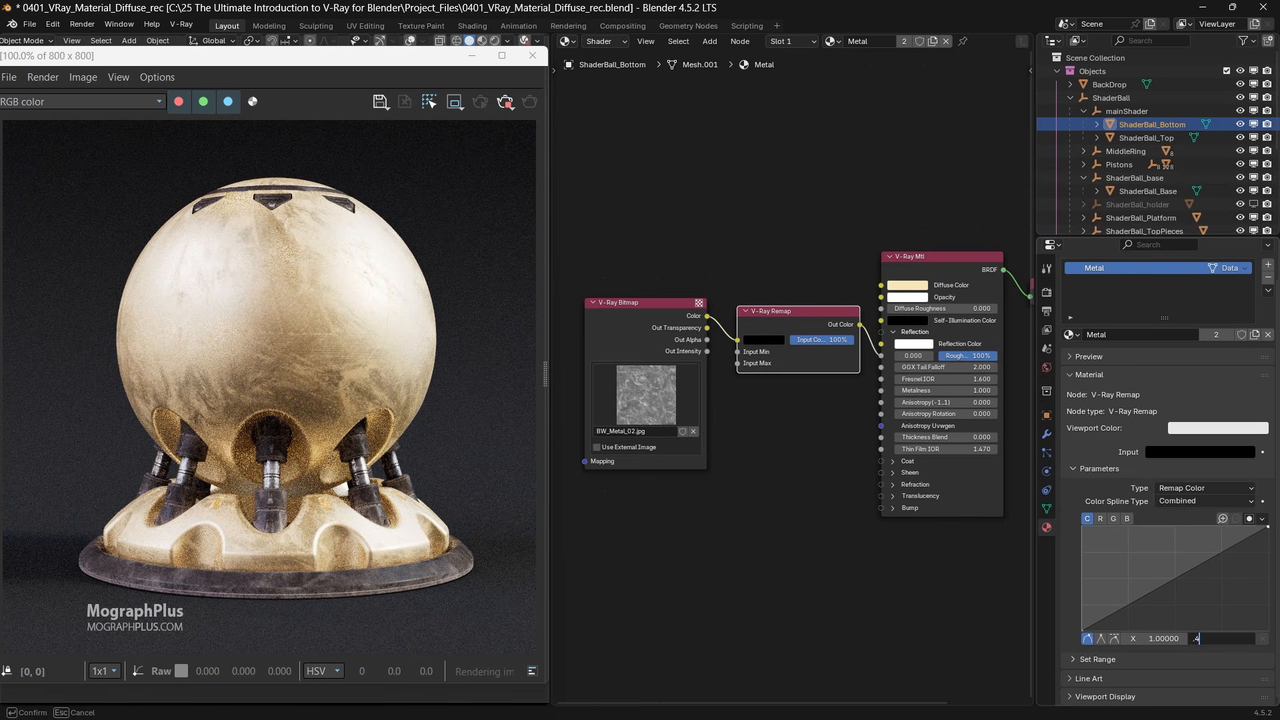
pyautogui.press('Return')
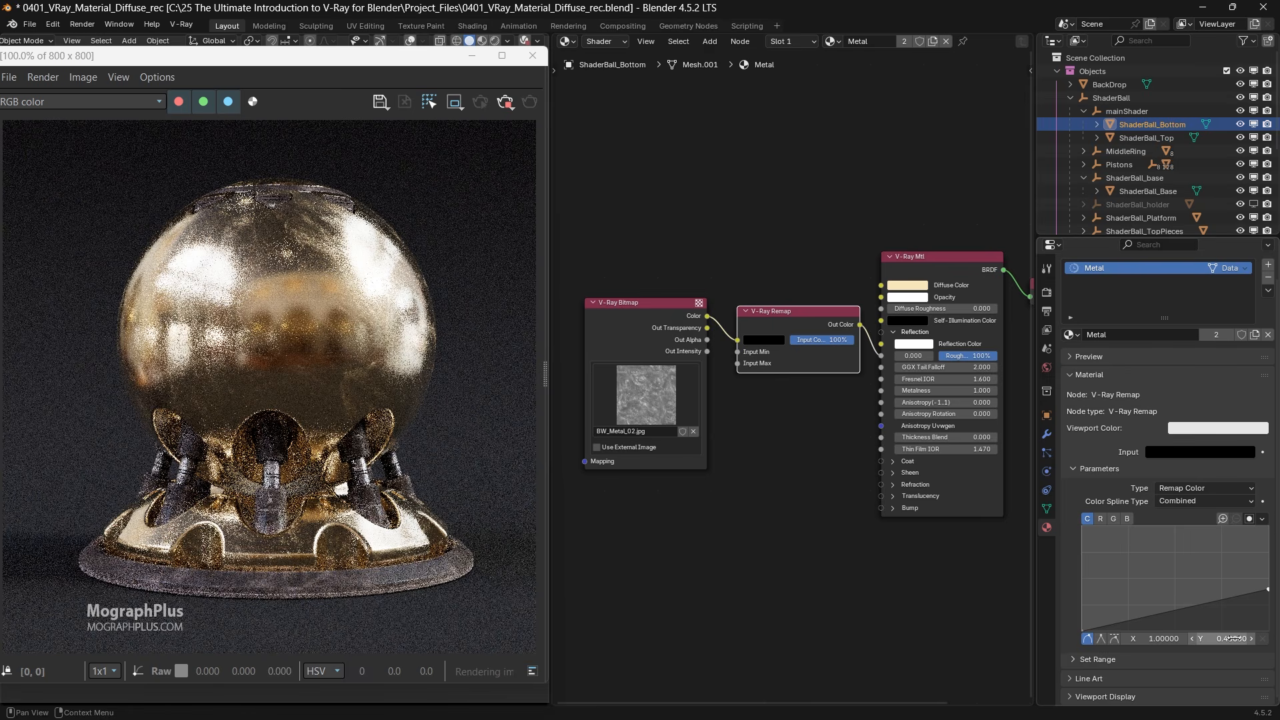
# Add a V-Ray UVW Mapping node beside the V-Ray Bitmap node and connect it to the bitmap's Mapping input.
pyautogui.scroll(-2, 795, 480)
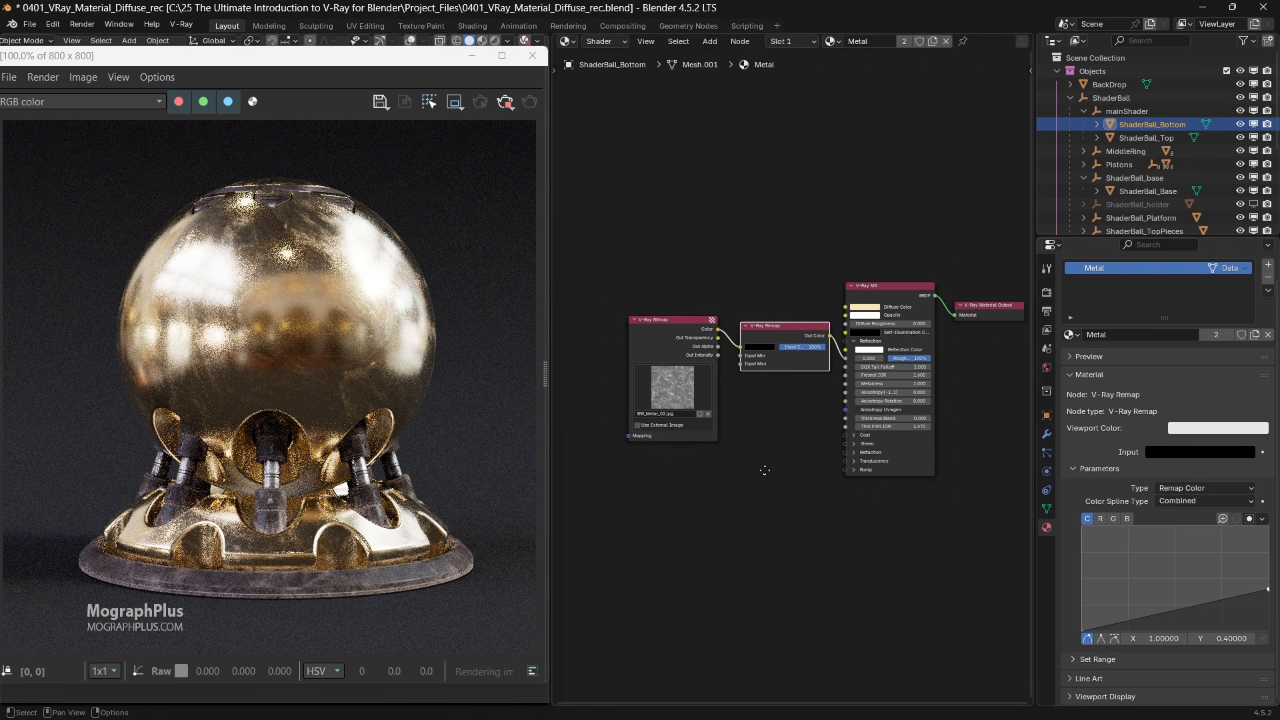
pyautogui.moveTo(698, 437)
pyautogui.mouseDown(button='middle')
pyautogui.moveTo(754, 438)
pyautogui.moveTo(685, 421)
pyautogui.mouseUp(button='middle')
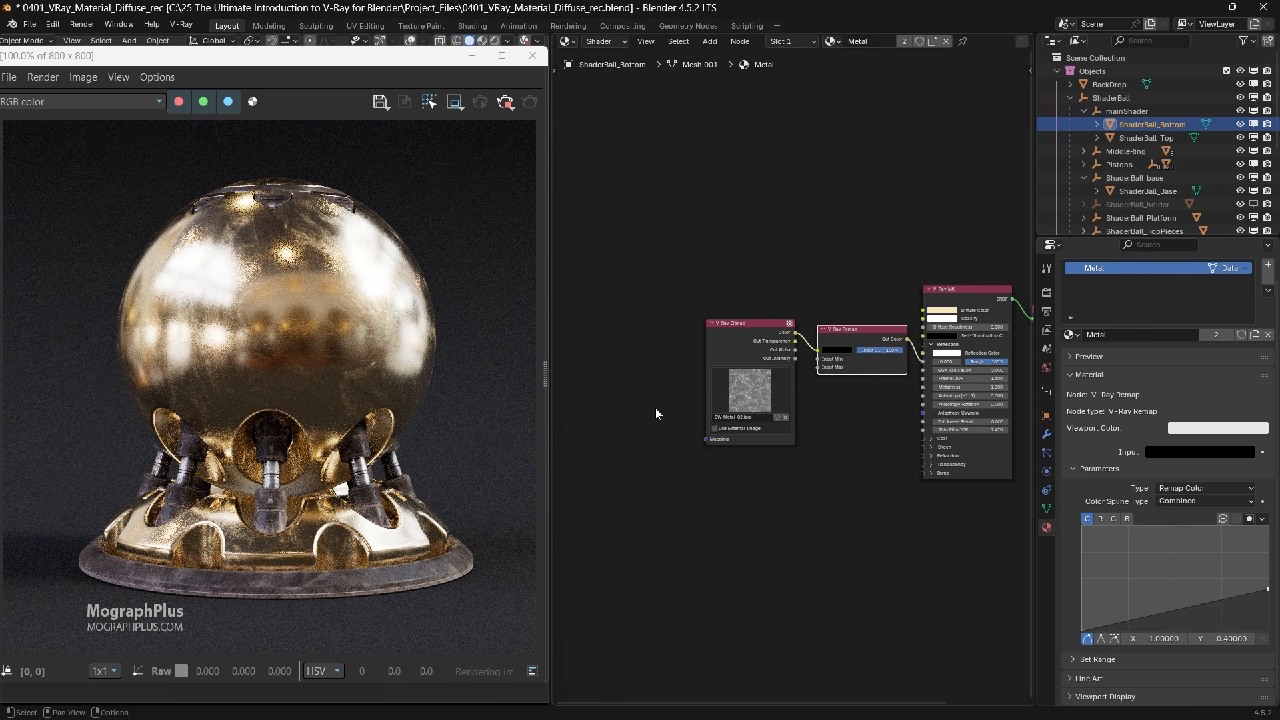
pyautogui.click(656, 414)
pyautogui.hotkey('shift', 'a')
pyautogui.write('ma')
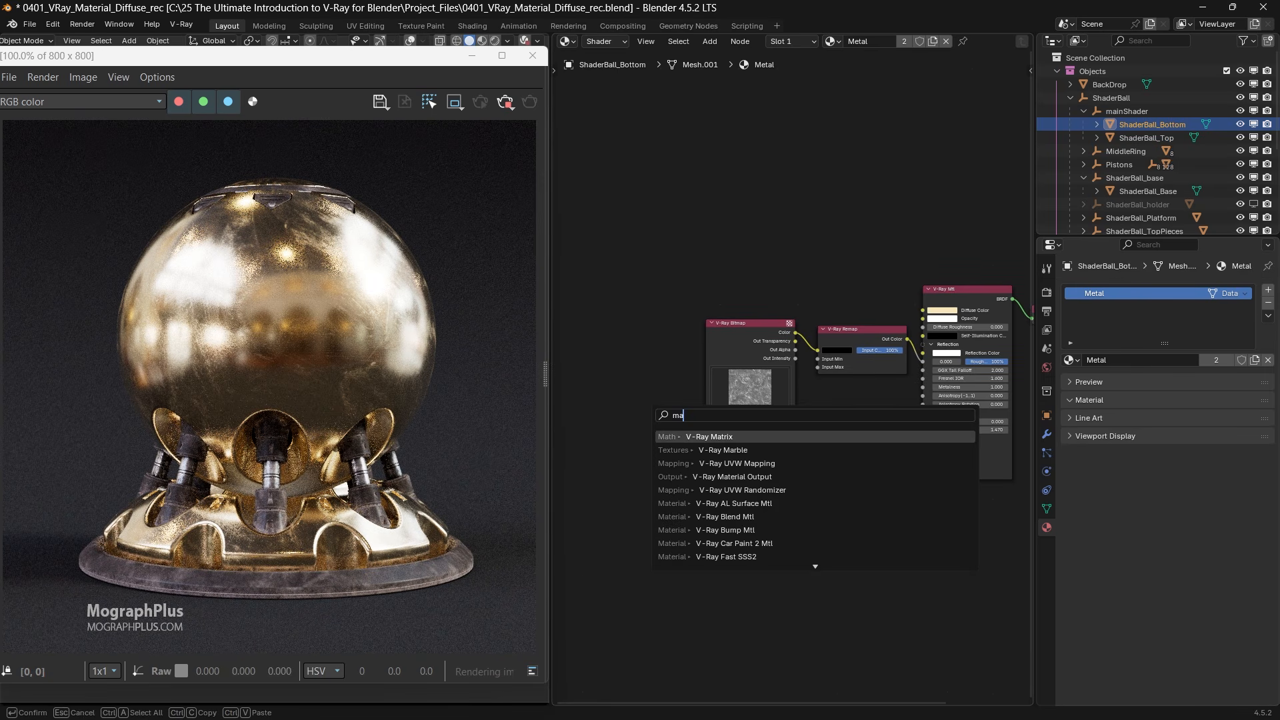
pyautogui.write('pp')
pyautogui.press('Return')
pyautogui.click(618, 355)
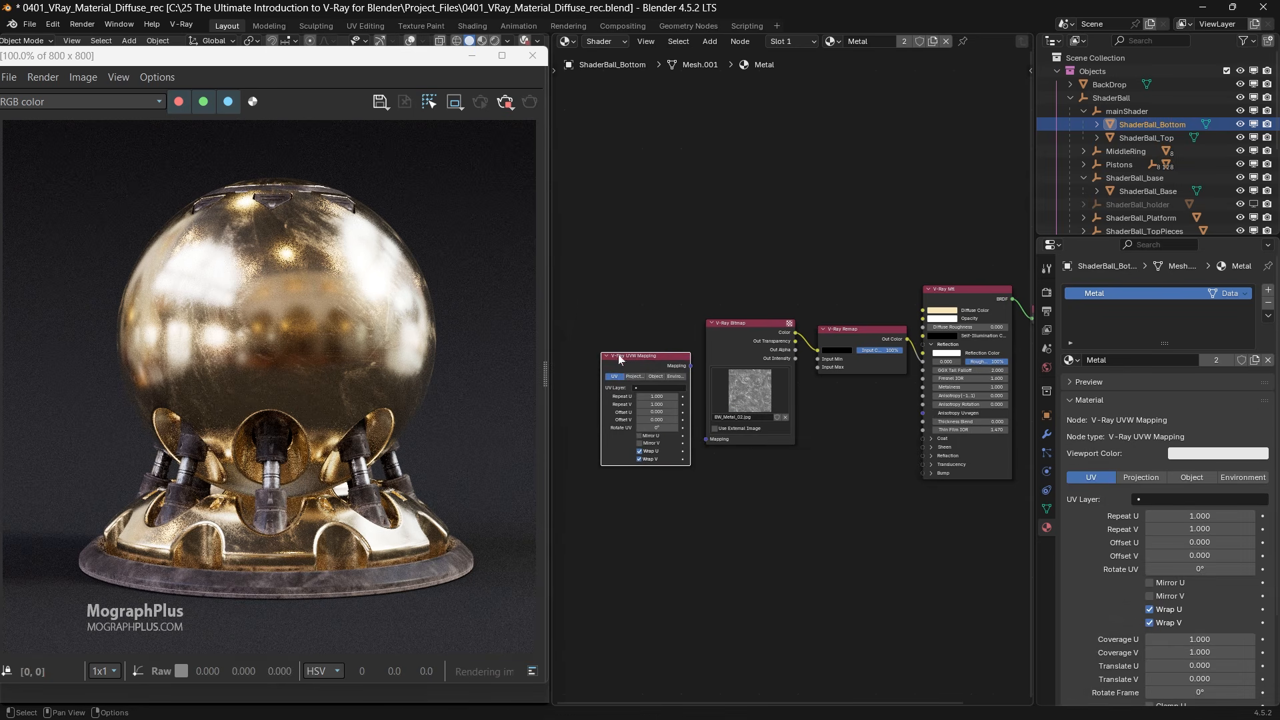
pyautogui.scroll(2, 666, 367)
pyautogui.moveTo(651, 362); pyautogui.dragTo(675, 461)
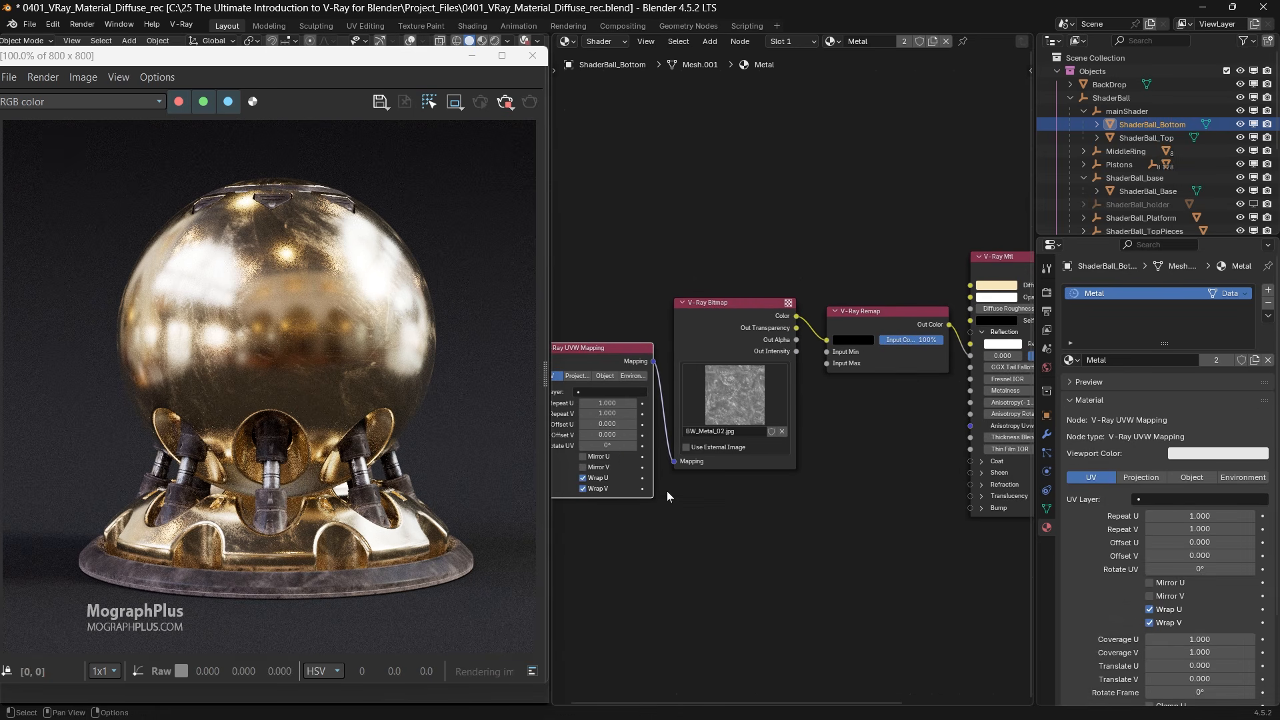
# Set the UVW Mapping node's Repeat U and Repeat V to 1.5 and its Rotate UV to 100°.
pyautogui.moveTo(667, 491); pyautogui.dragTo(764, 506, button='middle')
pyautogui.scroll(1, 733, 493)
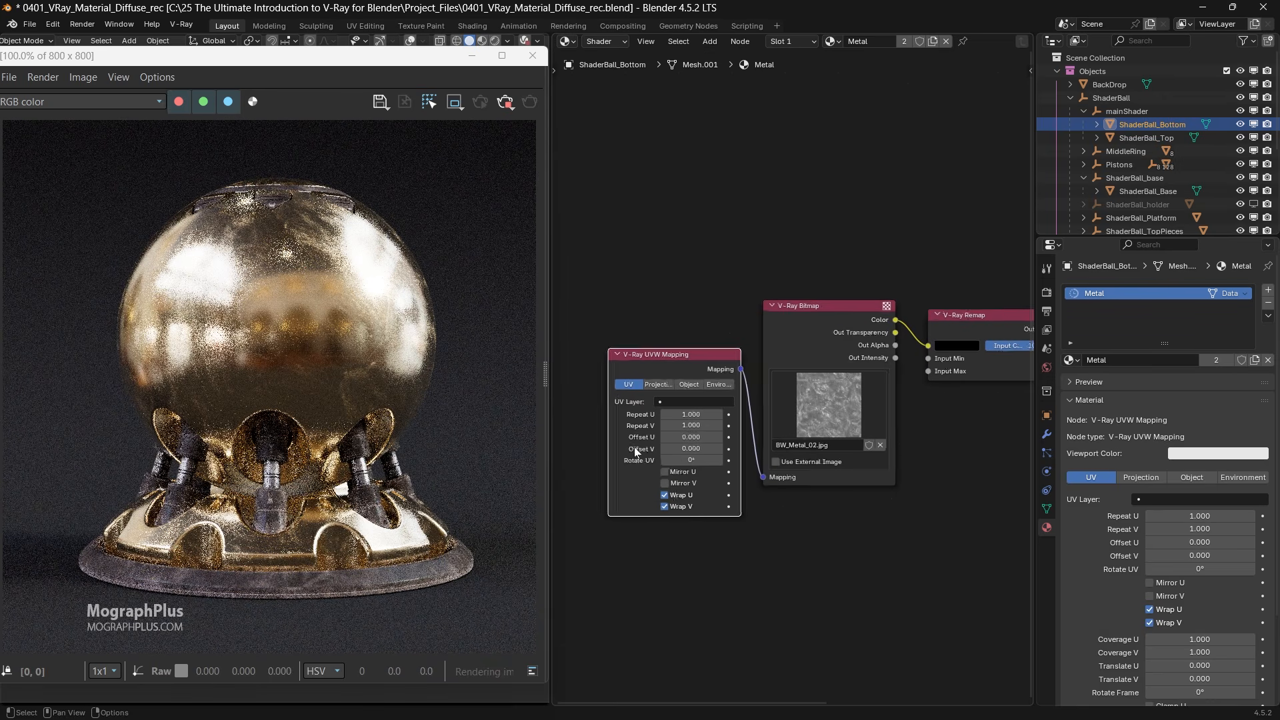
pyautogui.moveTo(683, 417)
pyautogui.mouseDown()
pyautogui.moveTo(693, 416)
pyautogui.moveTo(681, 414)
pyautogui.mouseUp()
pyautogui.click(682, 429)
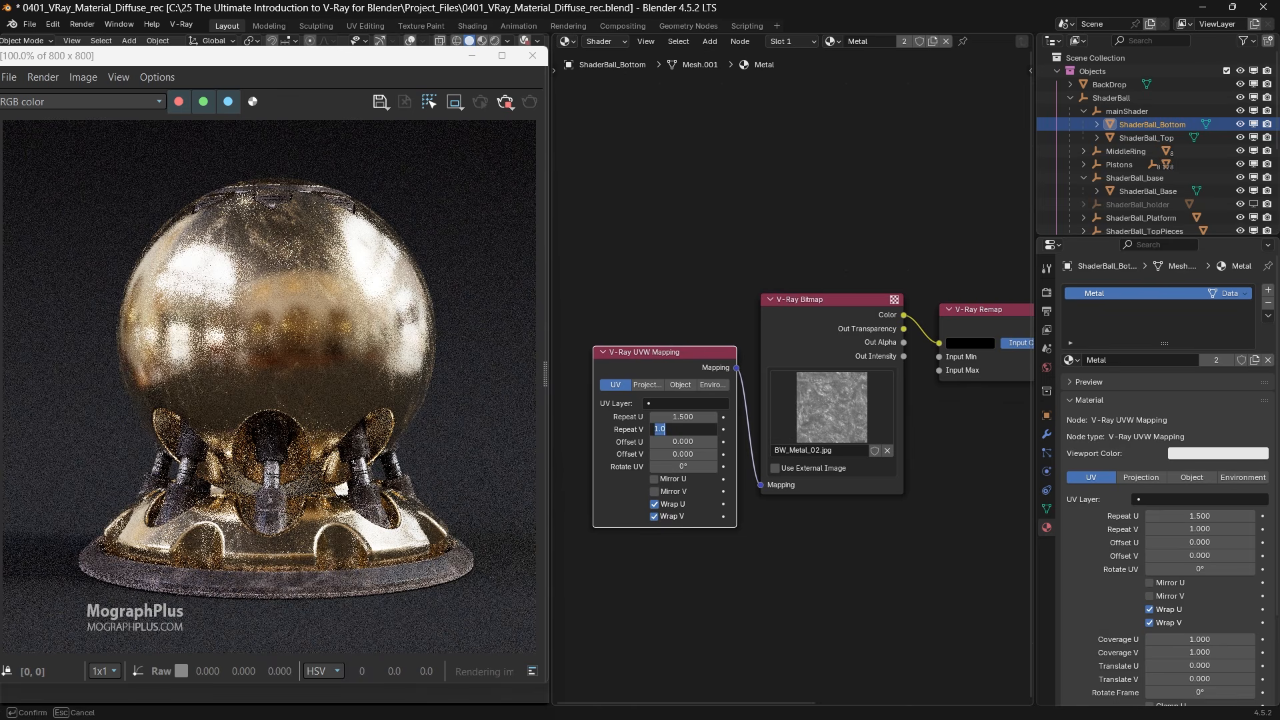
pyautogui.write('1.5')
pyautogui.press('Return')
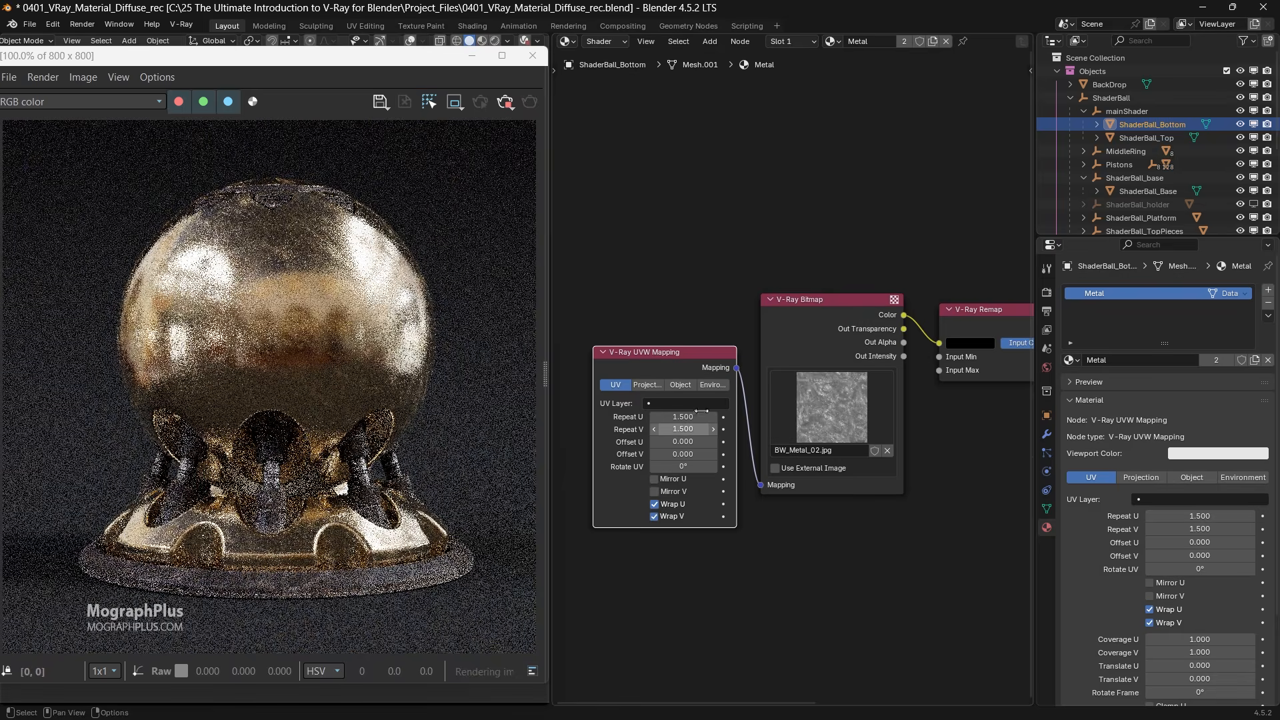
pyautogui.click(681, 466)
pyautogui.write('100')
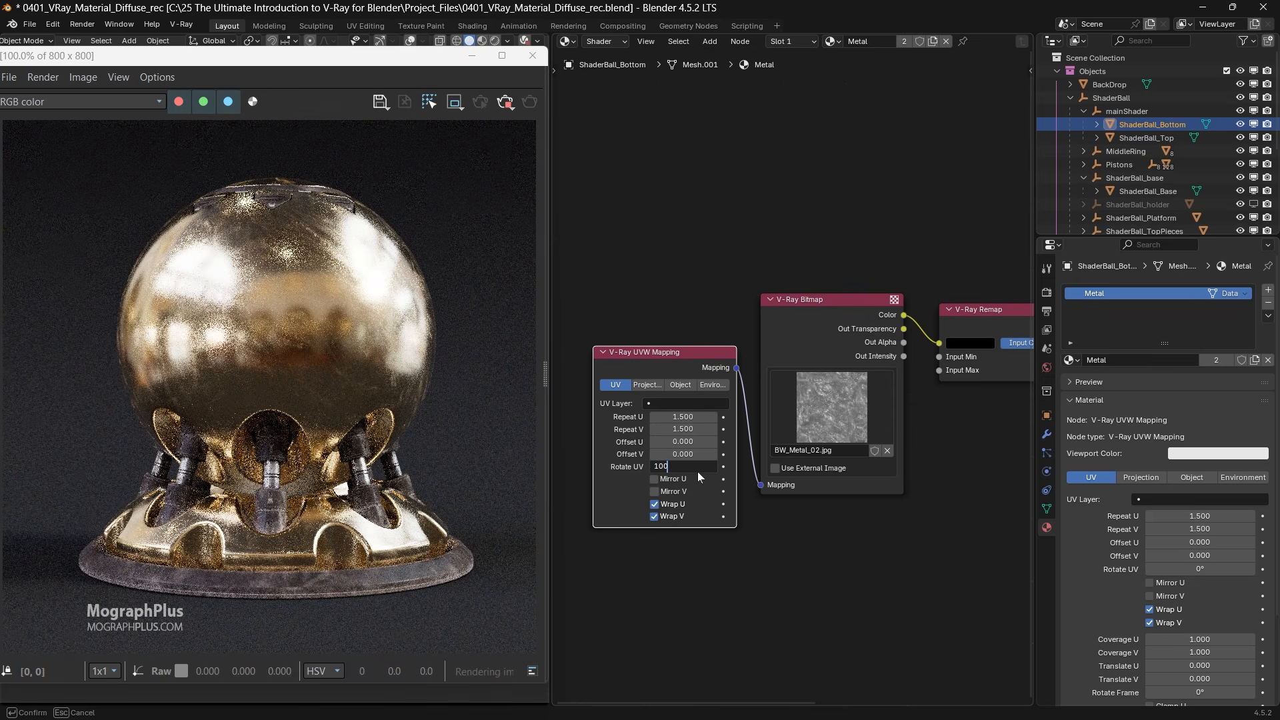
pyautogui.press('Return')
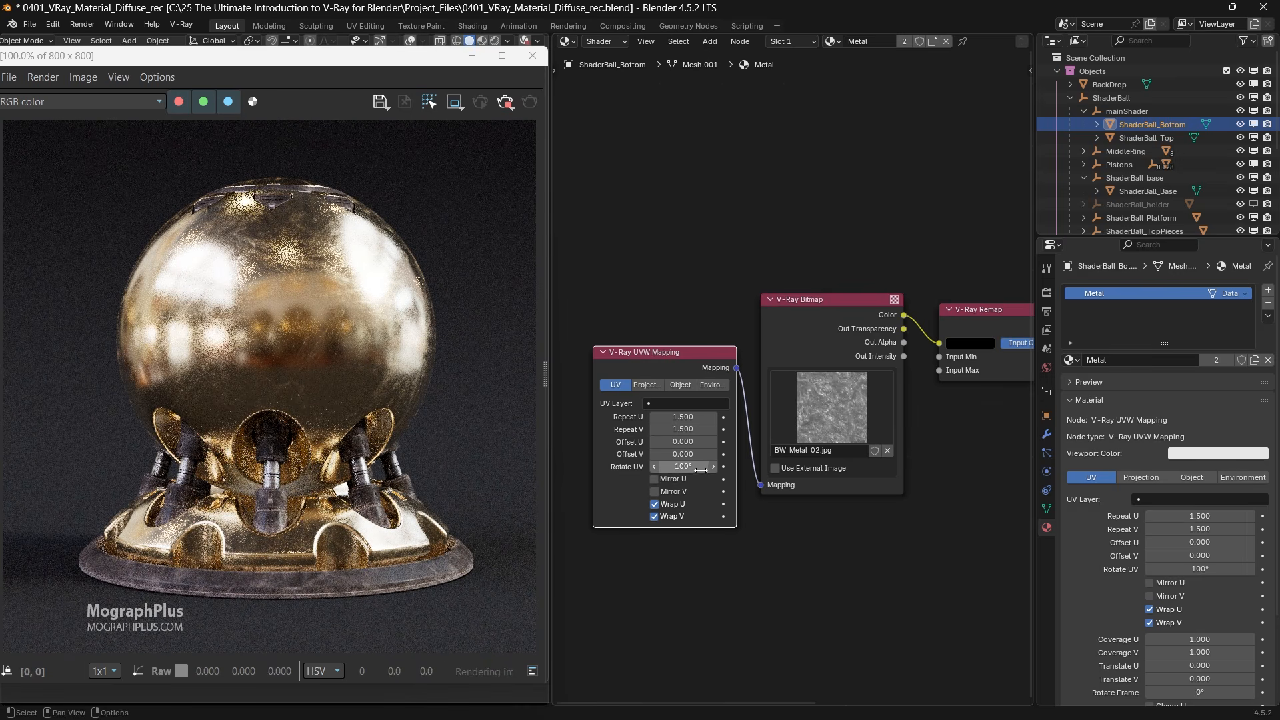
# Expand the V-Ray Mtl's Bump section and connect the bitmap's Color output to the Bump Map input.
pyautogui.scroll(-1, 729, 499)
pyautogui.scroll(-2, 729, 495)
pyautogui.moveTo(853, 492); pyautogui.dragTo(669, 446, button='middle')
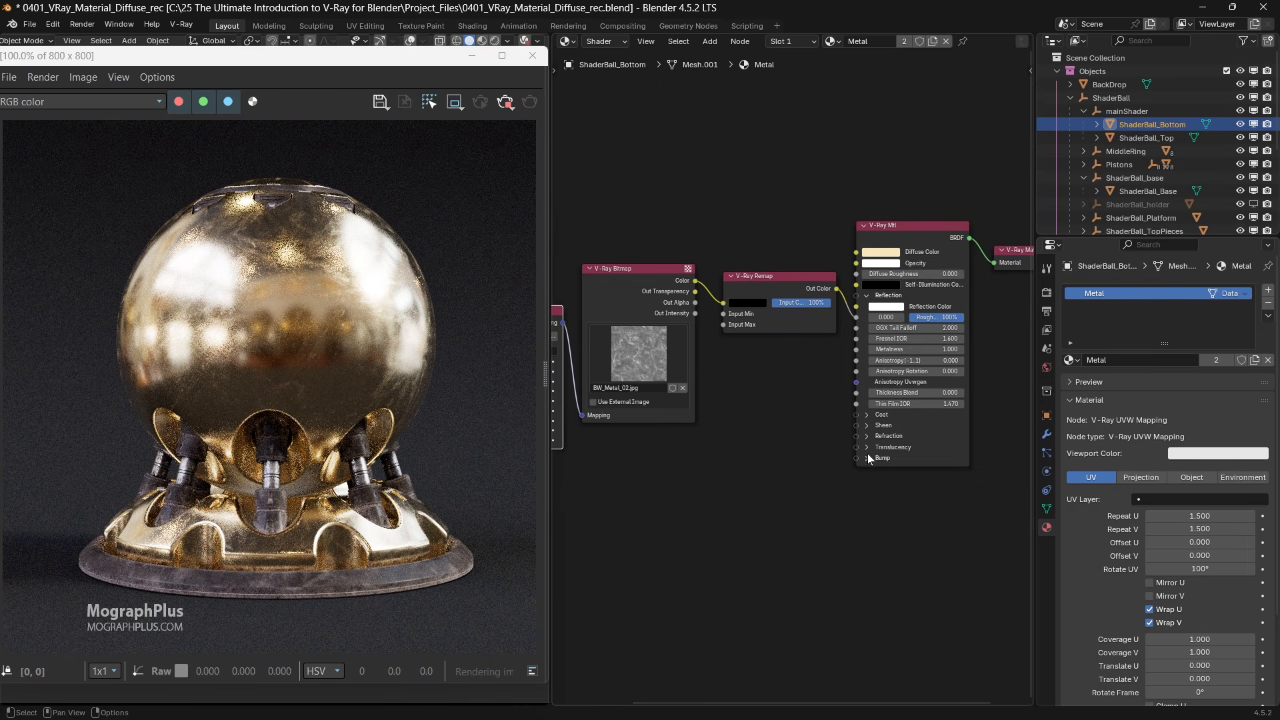
pyautogui.click(867, 455)
pyautogui.moveTo(698, 282); pyautogui.dragTo(856, 468)
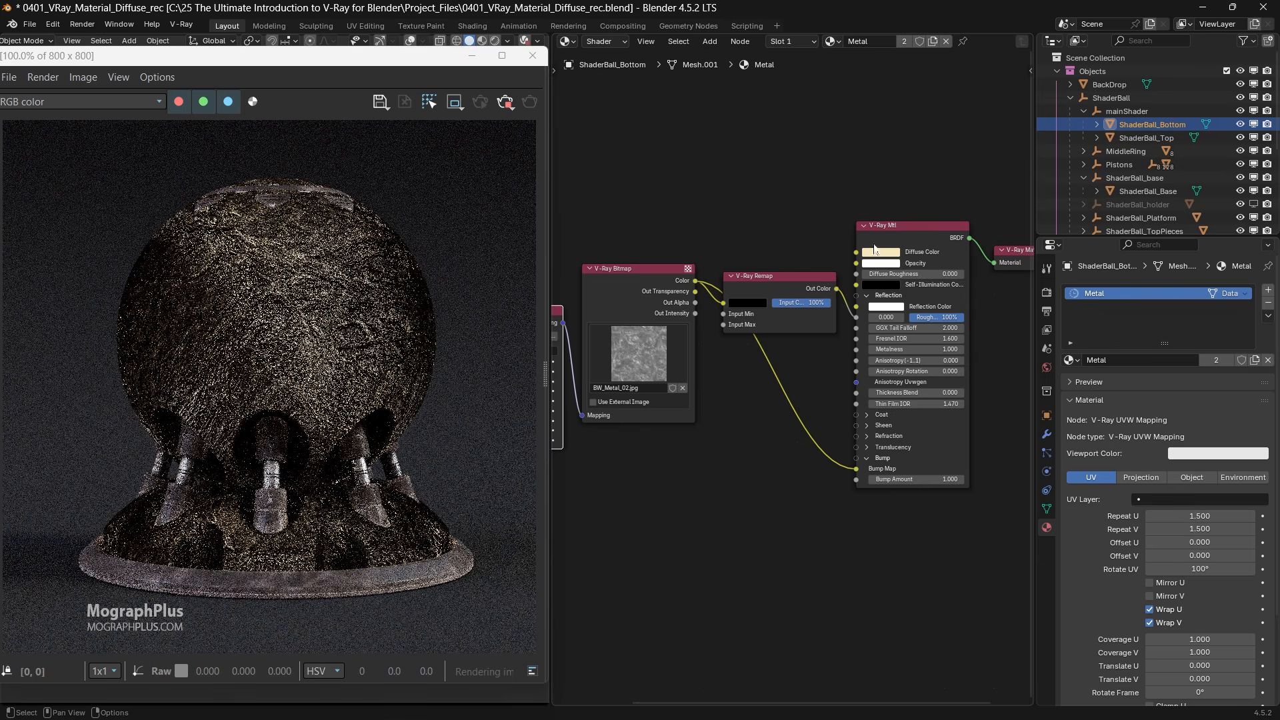
# Reduce the V-Ray Mtl's Bump Amount to a tiny value displayed as 0.0000 and hide the node properties sidebar.
pyautogui.click(932, 223)
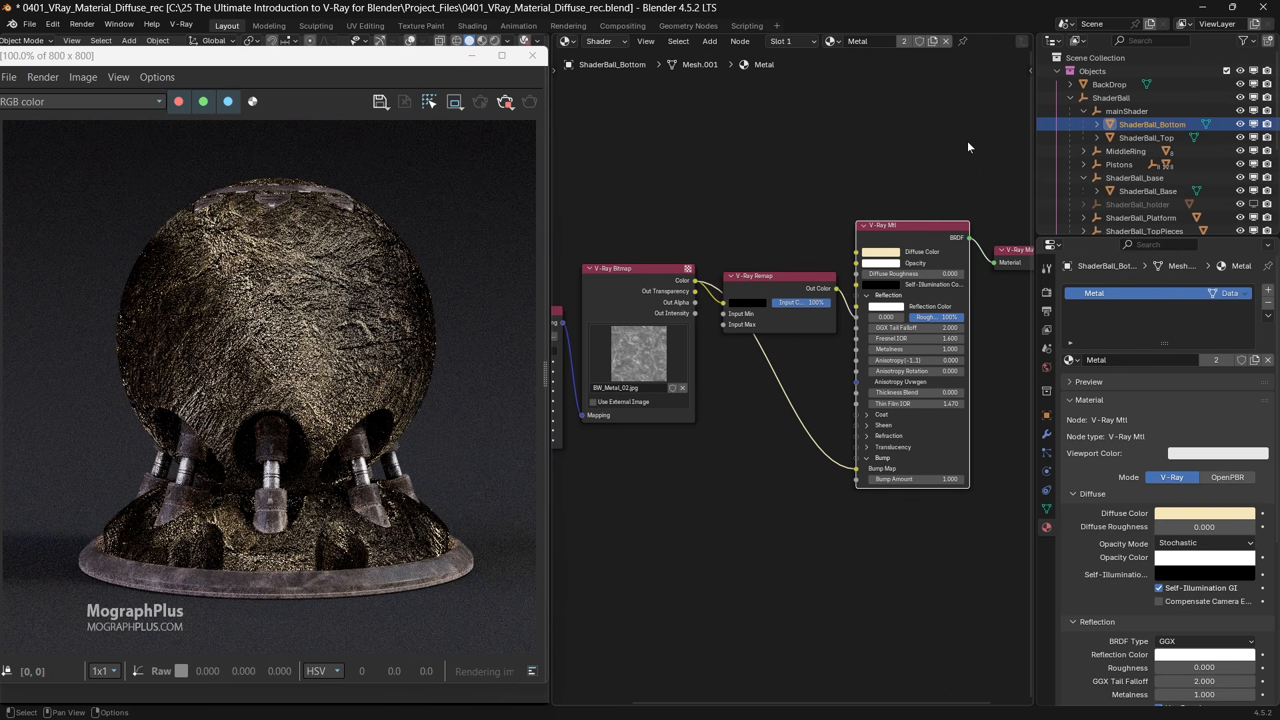
pyautogui.click(1030, 70)
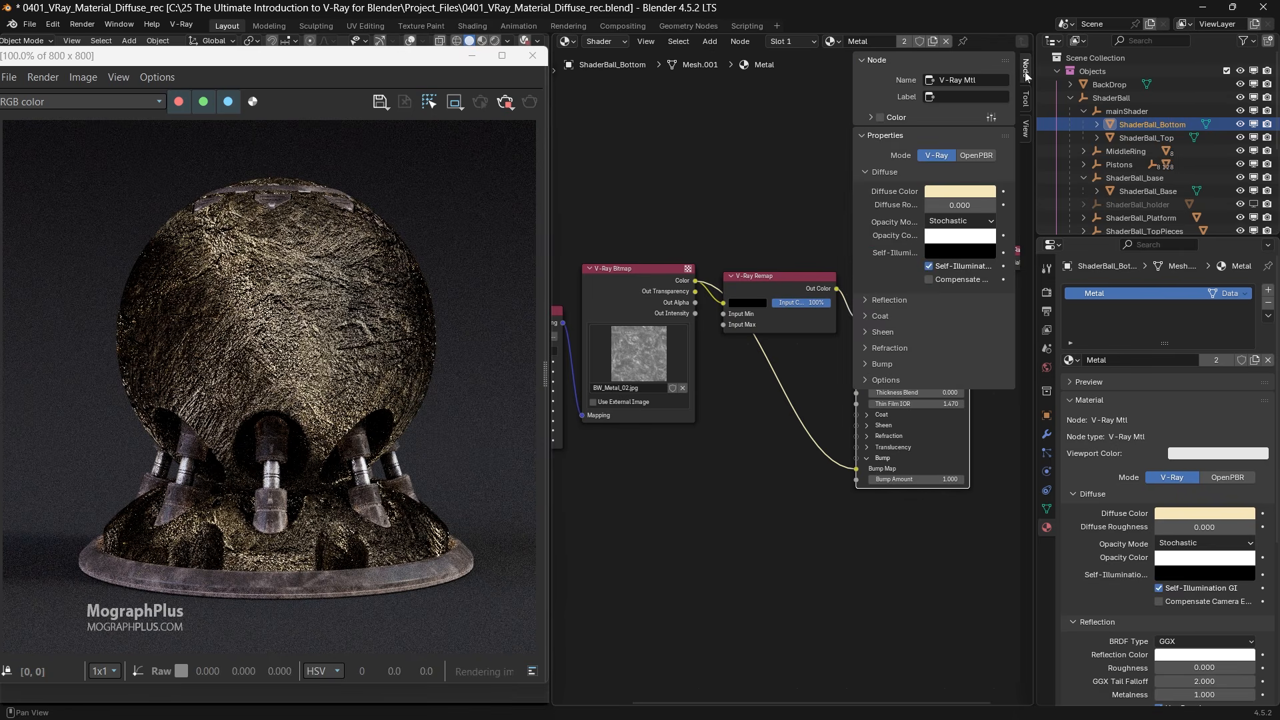
pyautogui.click(871, 366)
pyautogui.doubleClick(961, 383)
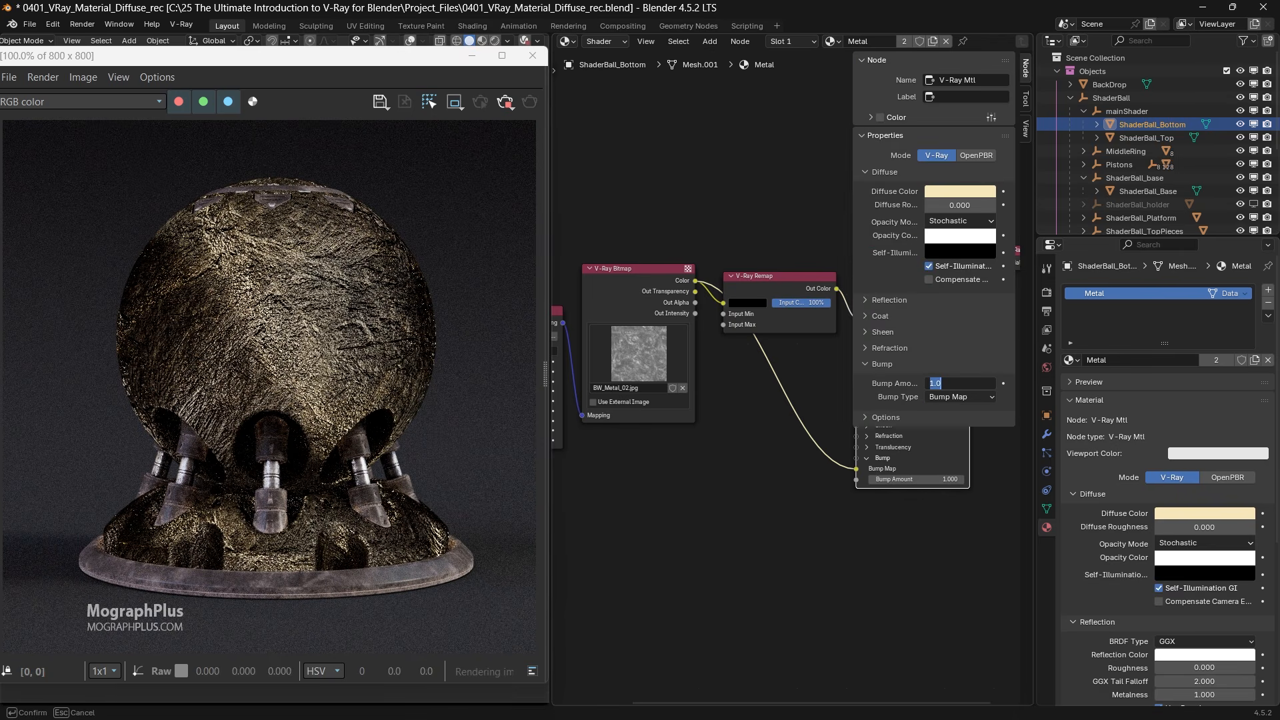
pyautogui.press('BackSpace')
pyautogui.press('Return')
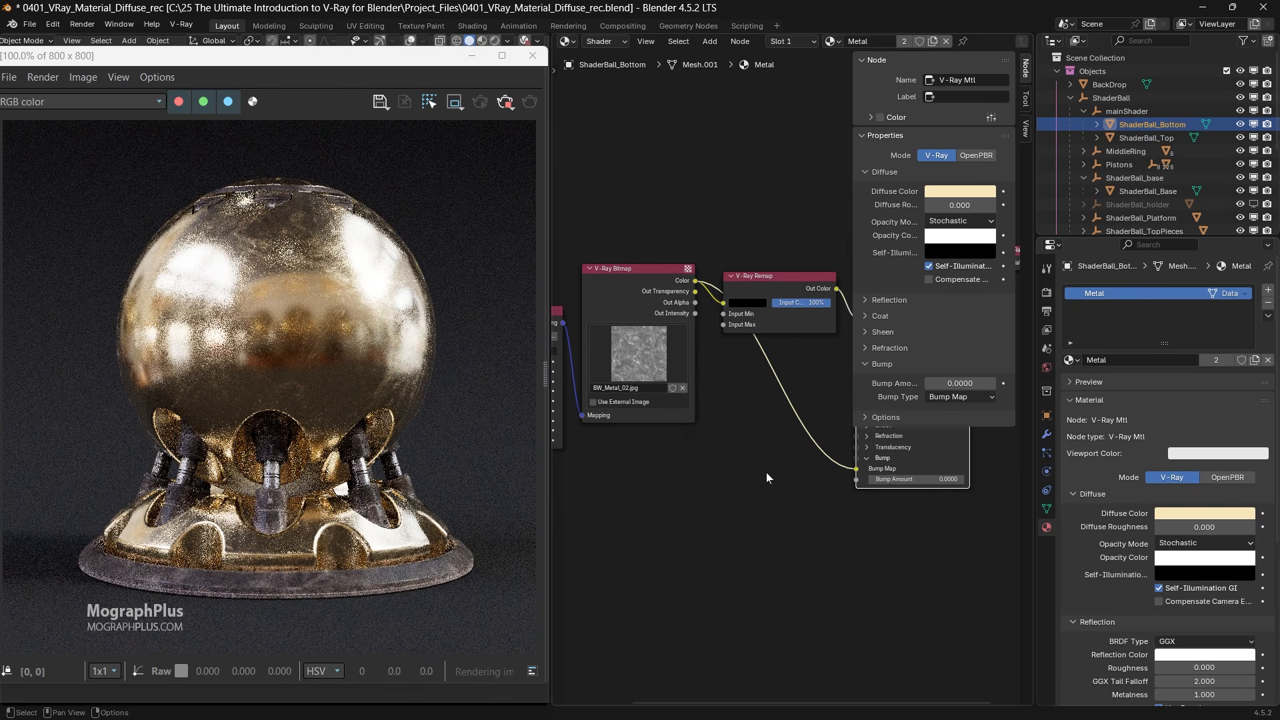
pyautogui.moveTo(765, 474); pyautogui.dragTo(764, 642, button='middle')
pyautogui.scroll(-3, 753, 557)
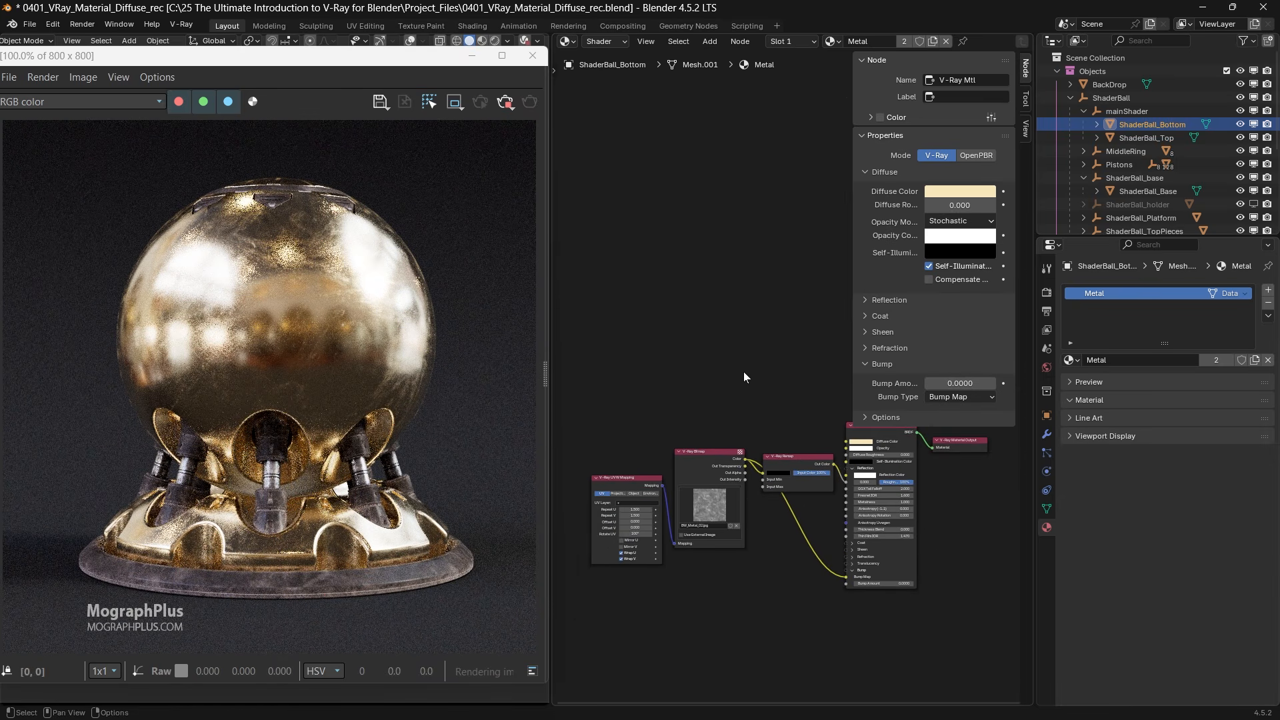
pyautogui.press('n')
# Try to paste copied nodes into the Metal material's node tree.
pyautogui.moveTo(865, 406); pyautogui.dragTo(790, 228, button='middle')
pyautogui.scroll(3, 790, 228)
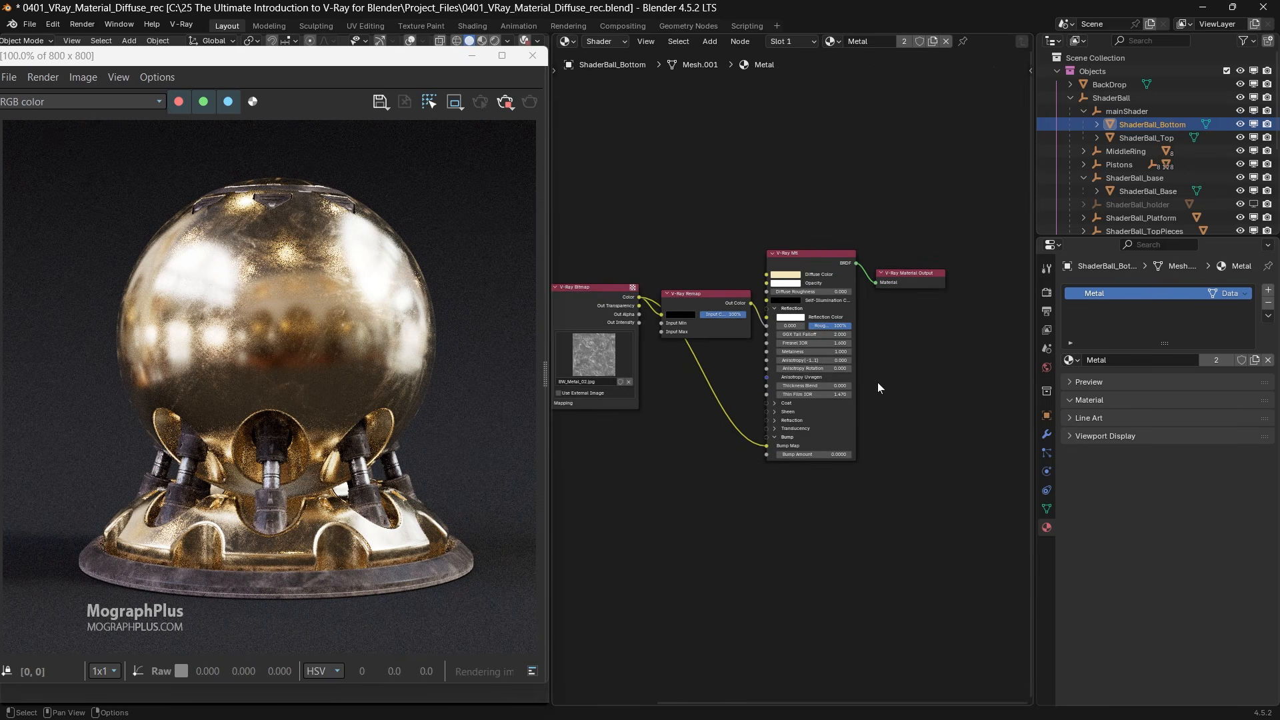
pyautogui.hotkey('ctrl', 'v')
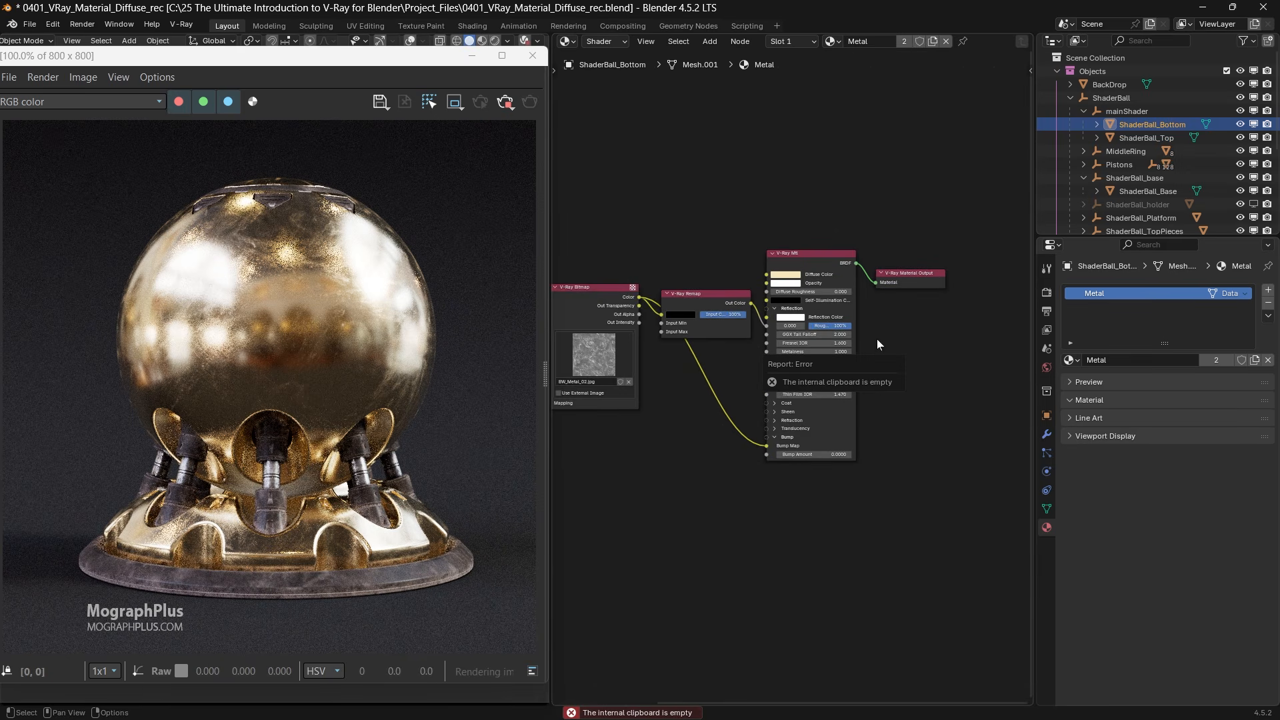
# Switch the object to the Parq_Wood material and copy its V-Ray Bump Mtl and V-Ray Noise nodes.
pyautogui.click(833, 41)
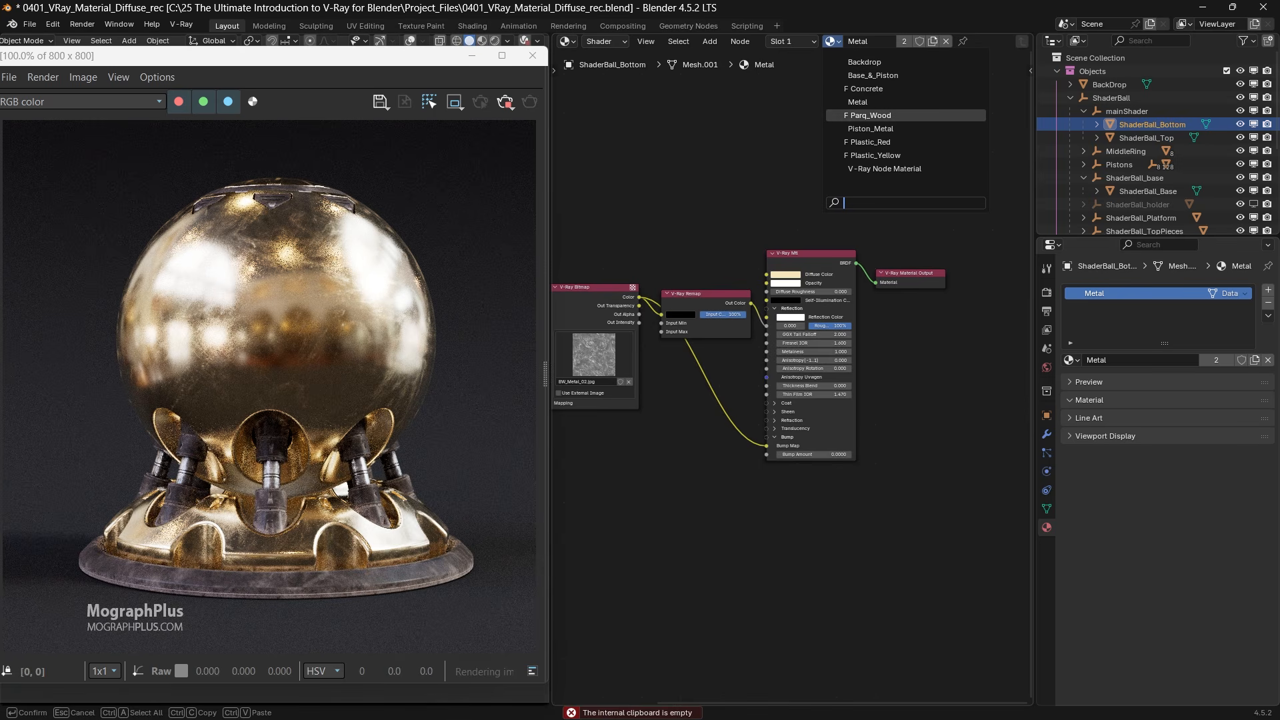
pyautogui.click(913, 116)
pyautogui.moveTo(1001, 407); pyautogui.dragTo(778, 329, button='middle')
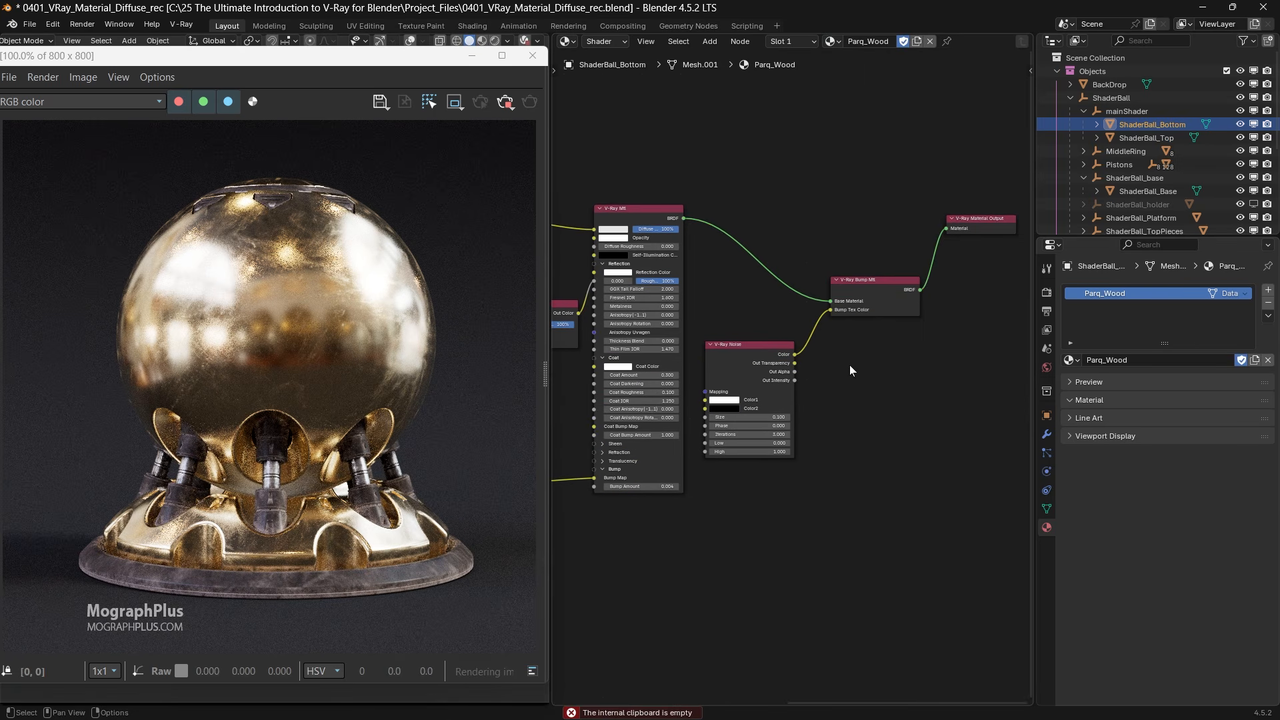
pyautogui.moveTo(955, 260); pyautogui.dragTo(695, 474)
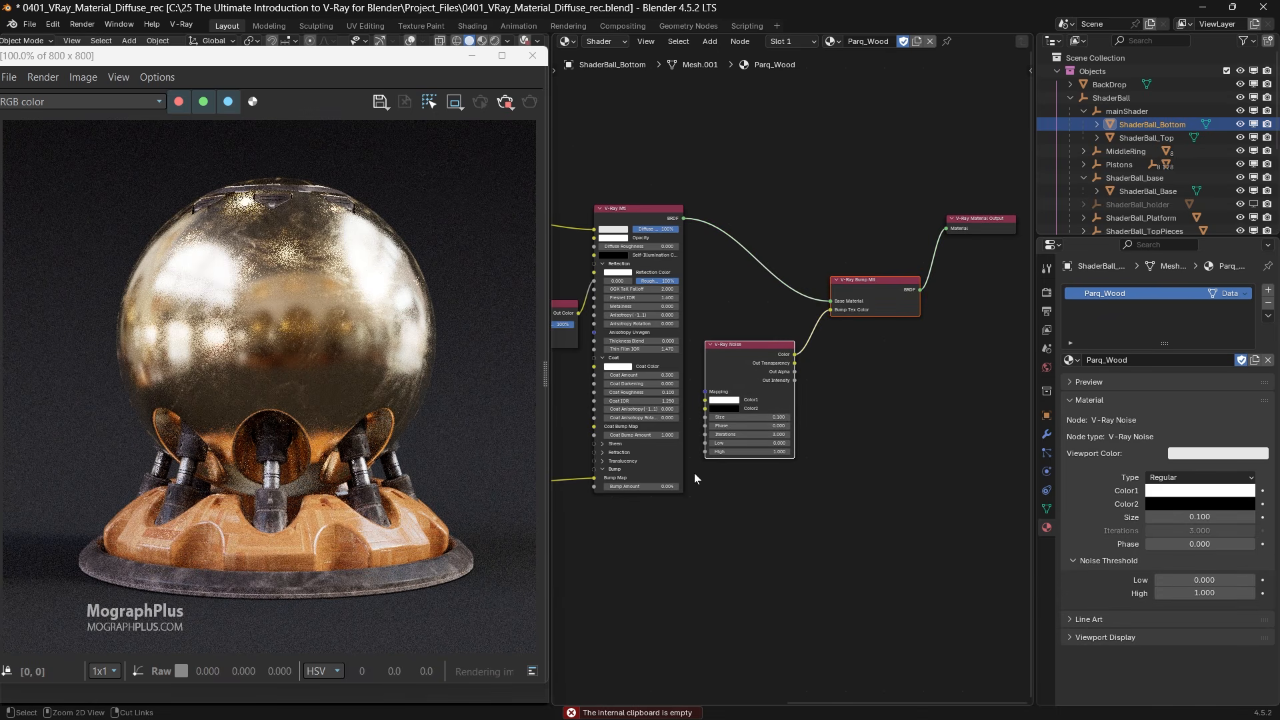
# Reassign the Metal material to the object and paste the V-Ray Bump Mtl and V-Ray Noise nodes into it.
pyautogui.click(834, 42)
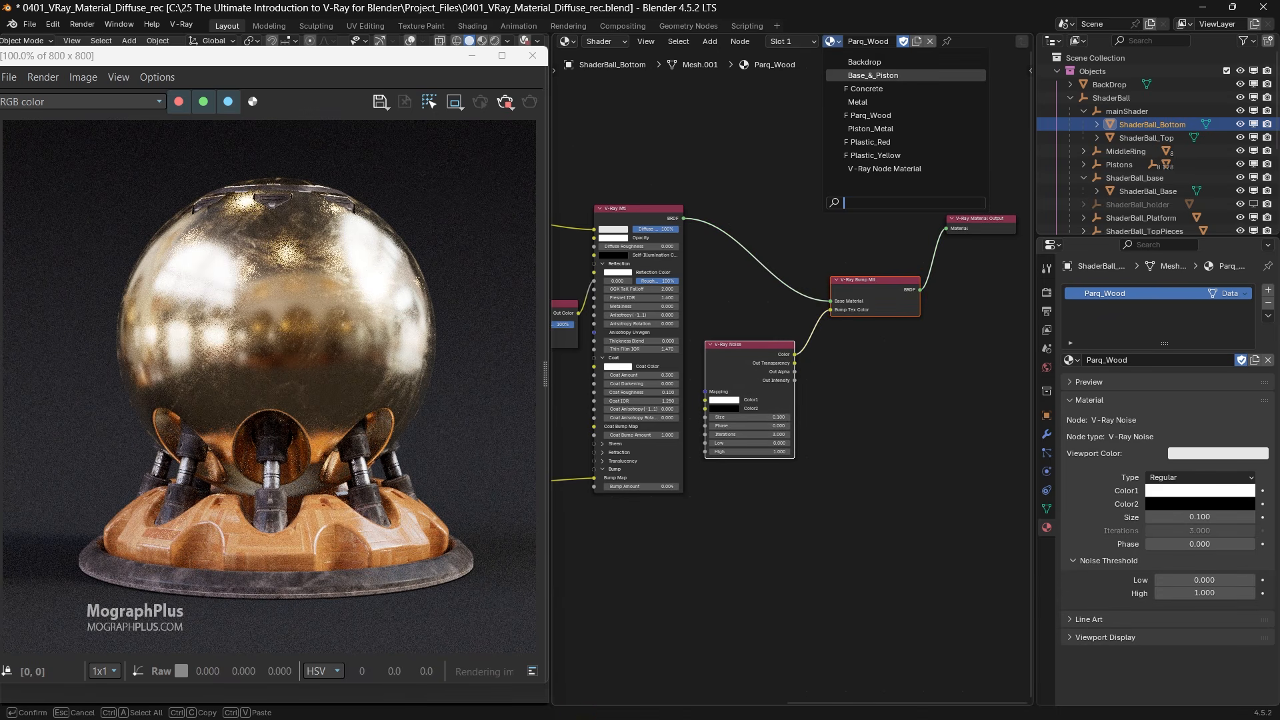
pyautogui.click(861, 97)
pyautogui.moveTo(899, 370); pyautogui.dragTo(754, 344, button='middle')
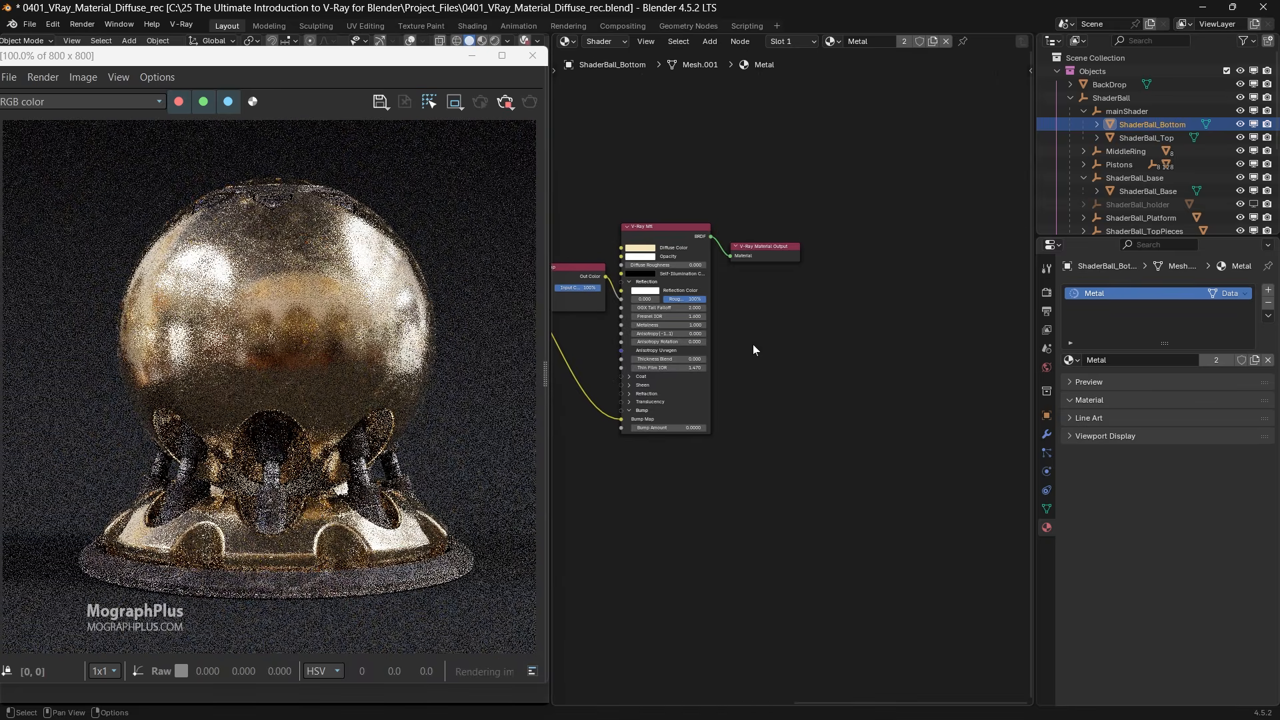
pyautogui.hotkey('ctrl', 'v')
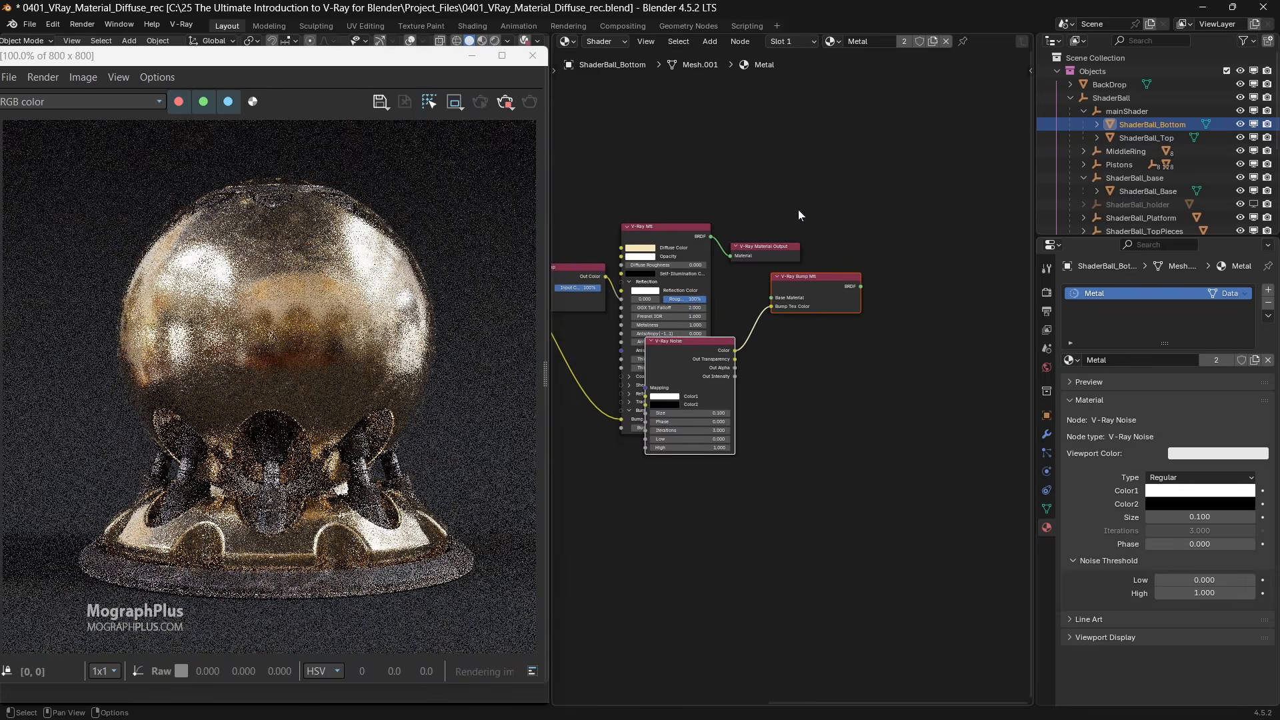
# Move the Material Output away from the V-Ray Mtl and arrange the V-Ray Bump Mtl and V-Ray Noise nodes between them.
pyautogui.moveTo(782, 242); pyautogui.dragTo(947, 227)
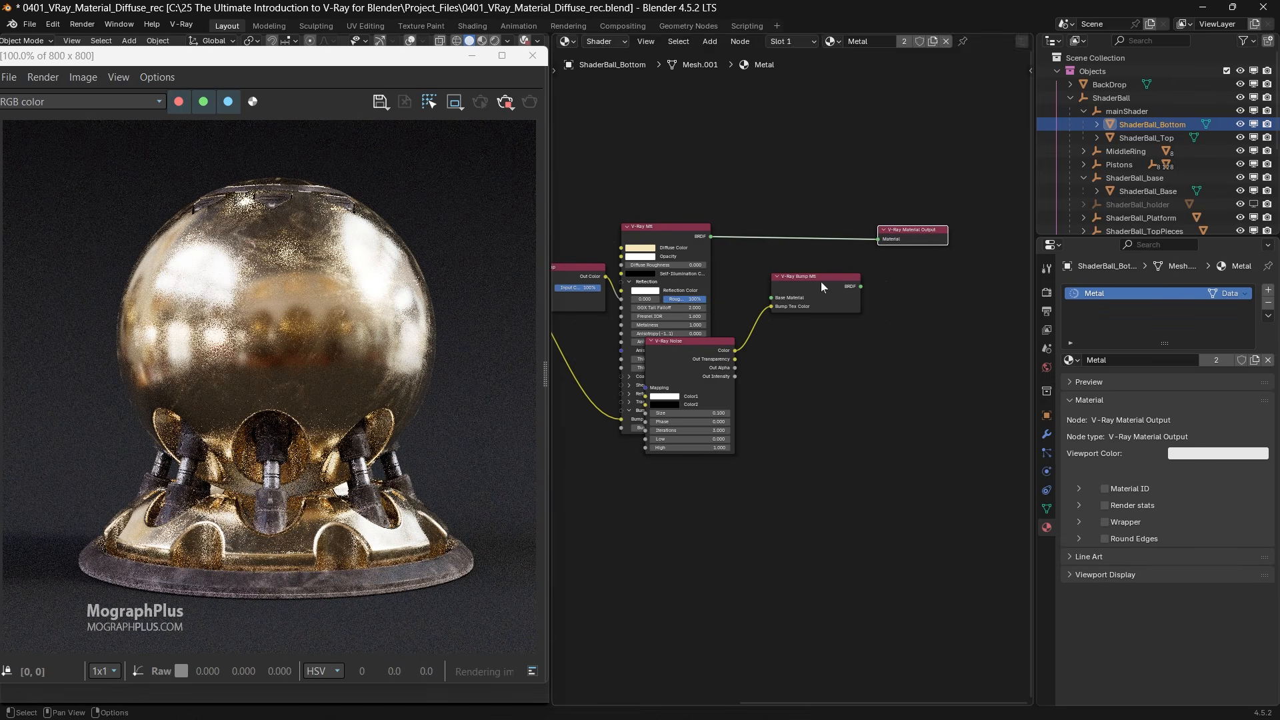
pyautogui.moveTo(821, 282); pyautogui.dragTo(872, 315)
pyautogui.moveTo(708, 358); pyautogui.dragTo(779, 360)
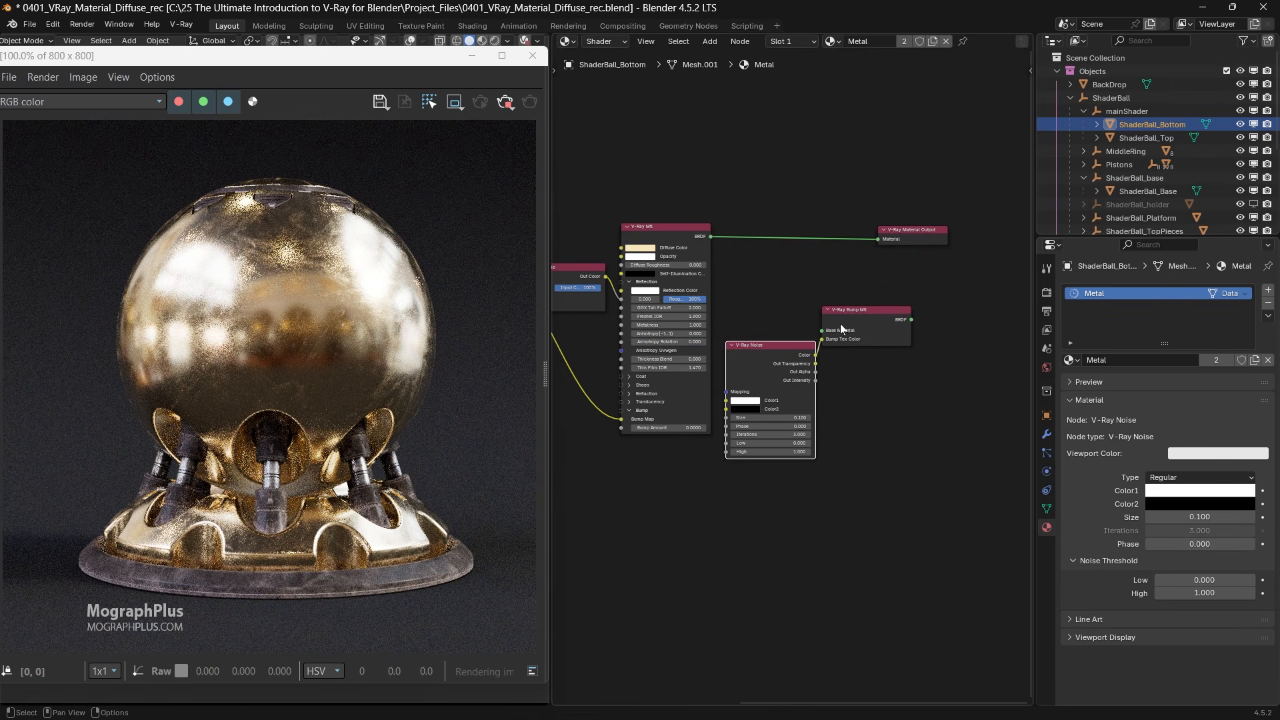
pyautogui.click(889, 303)
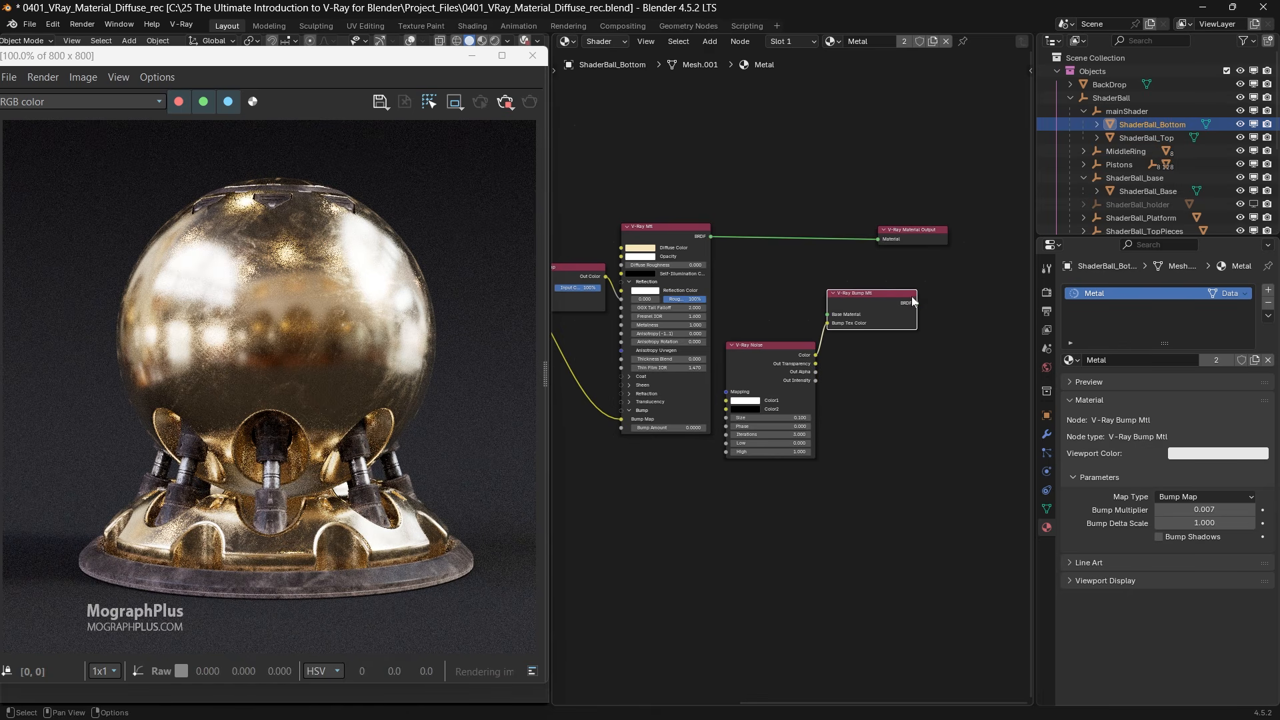
# Connect the V-Ray Bump Mtl's BRDF to the Material Output and the V-Ray Mtl's BRDF to its Base Material input.
pyautogui.moveTo(911, 303); pyautogui.dragTo(878, 238)
pyautogui.scroll(1, 676, 256)
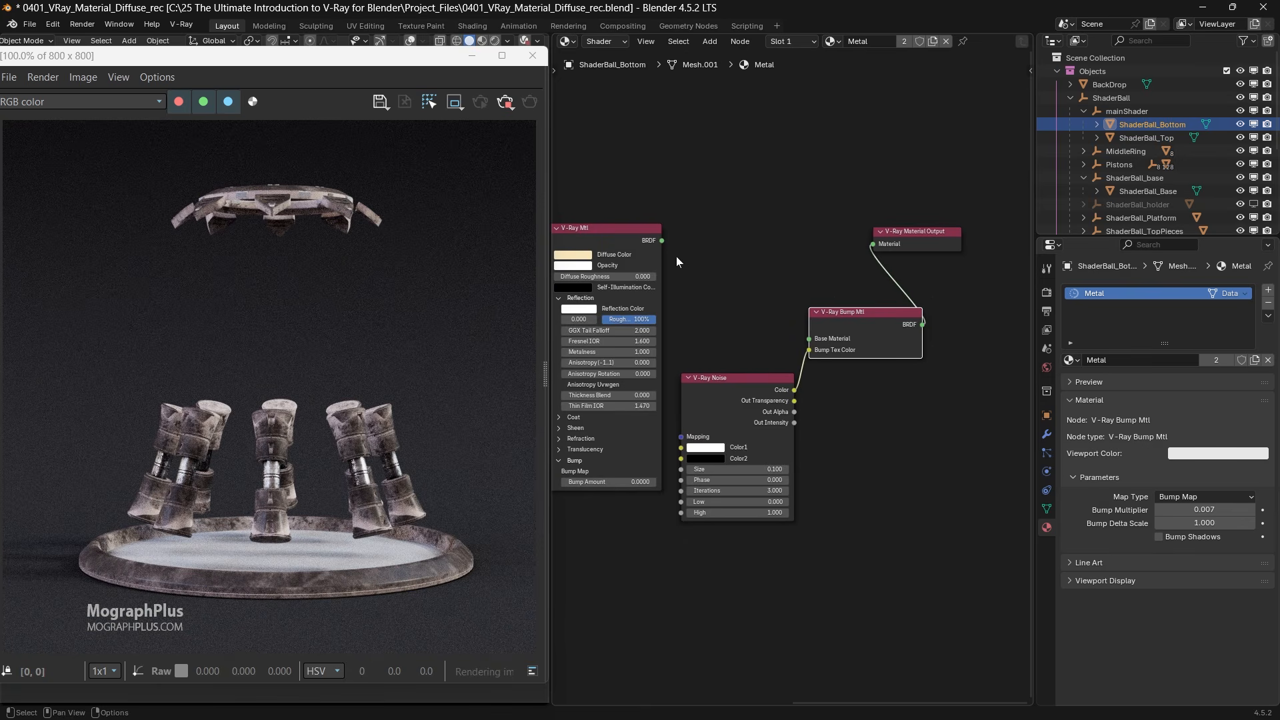
pyautogui.moveTo(662, 240); pyautogui.dragTo(810, 339)
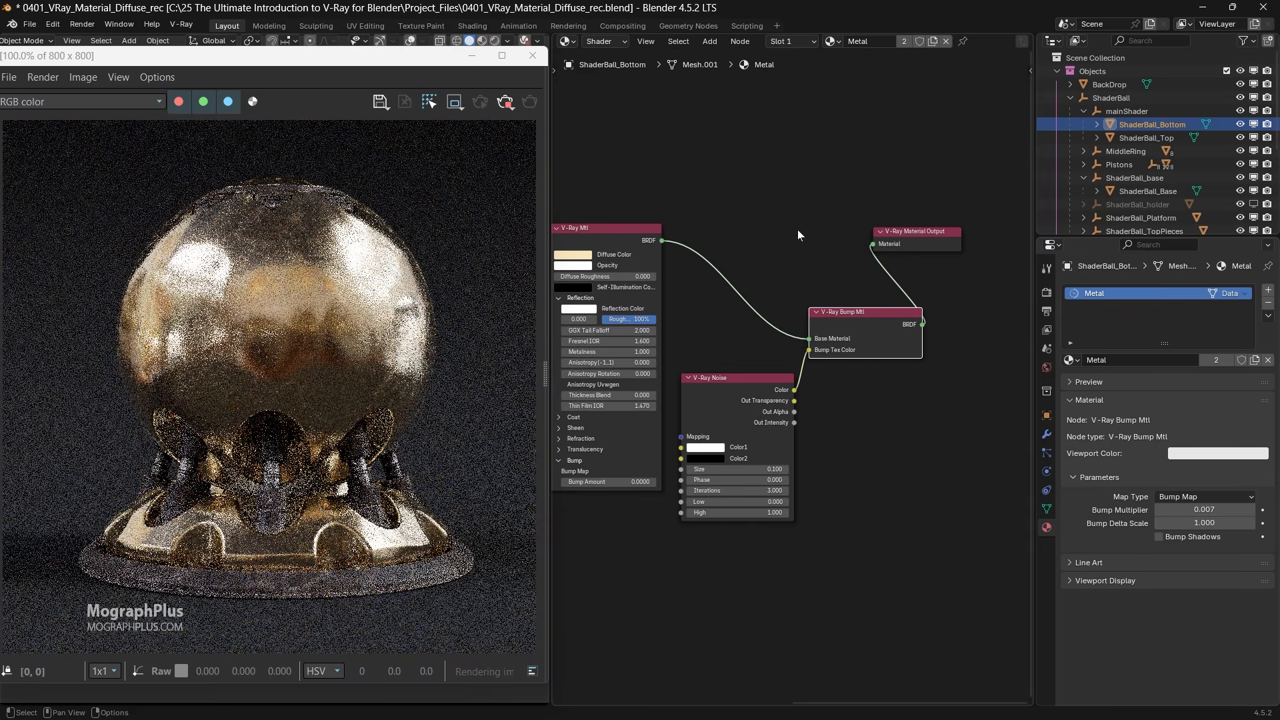
pyautogui.scroll(-4, 804, 274)
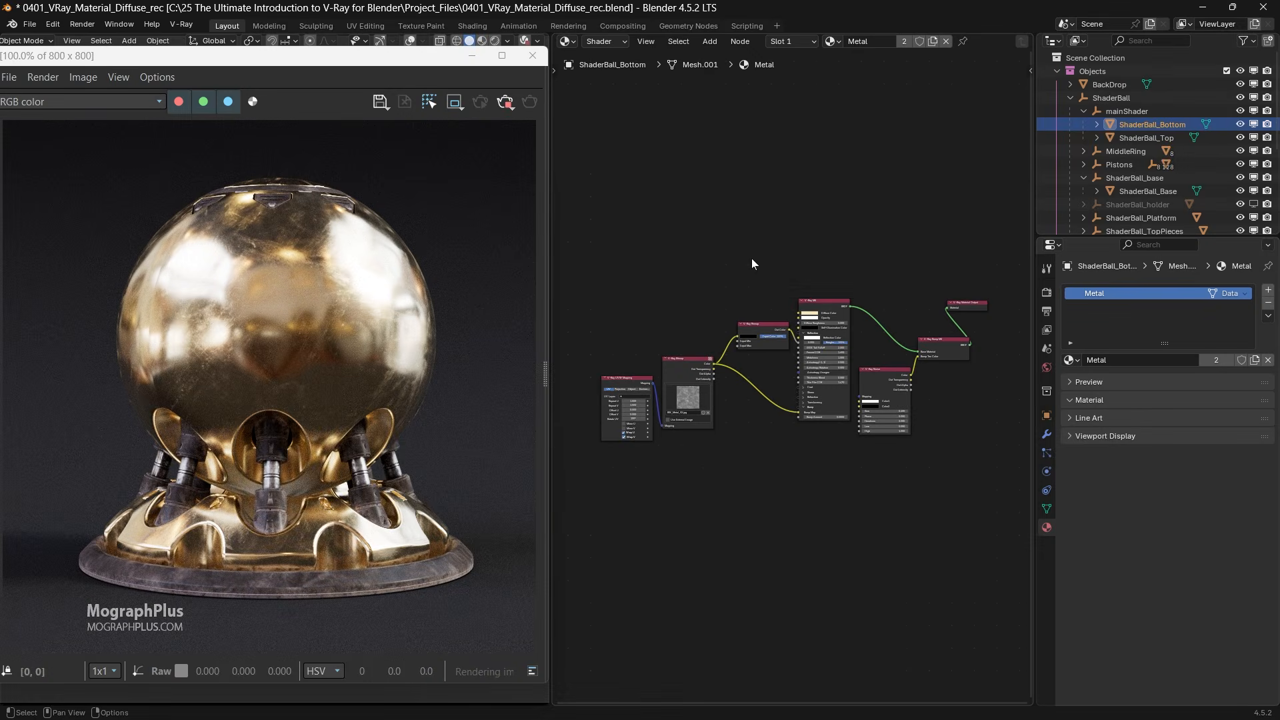
# Clear the V-Ray Frame Buffer image, load the gold shader ball render from the history and maximize the frame buffer window.
pyautogui.moveTo(442, 56); pyautogui.dragTo(739, 60)
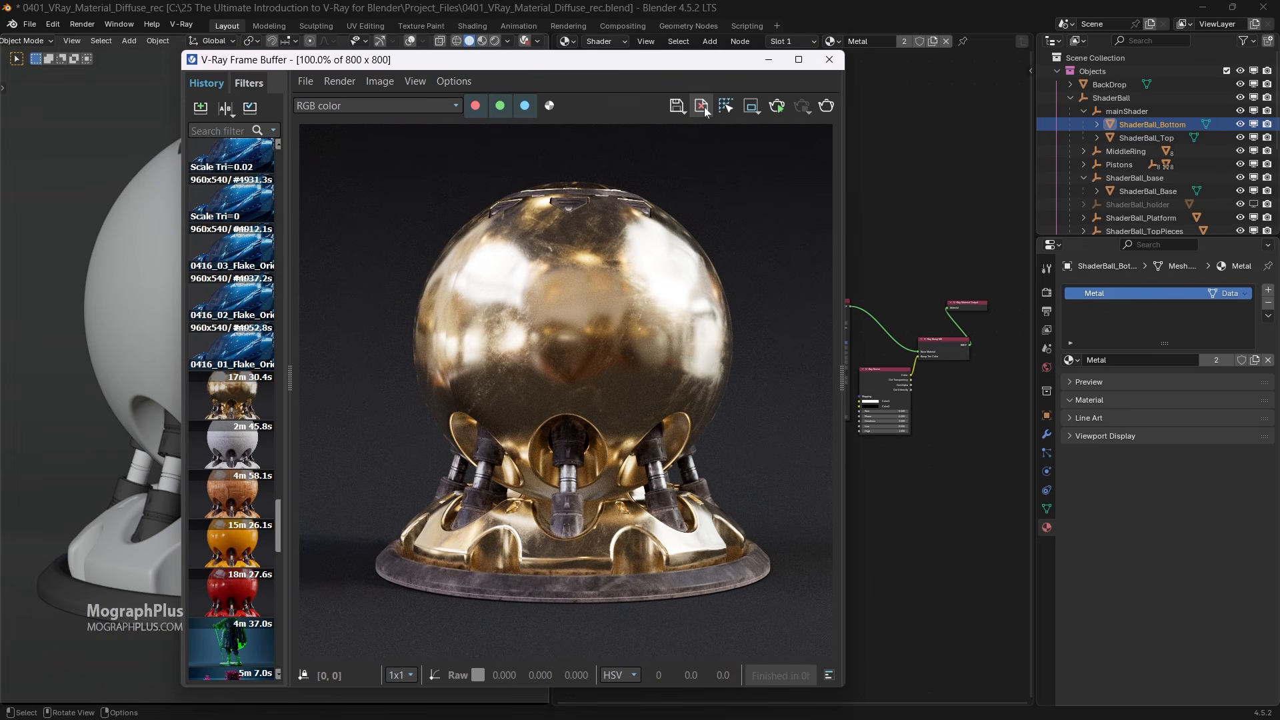
pyautogui.click(751, 106)
pyautogui.click(606, 364)
pyautogui.doubleClick(244, 399)
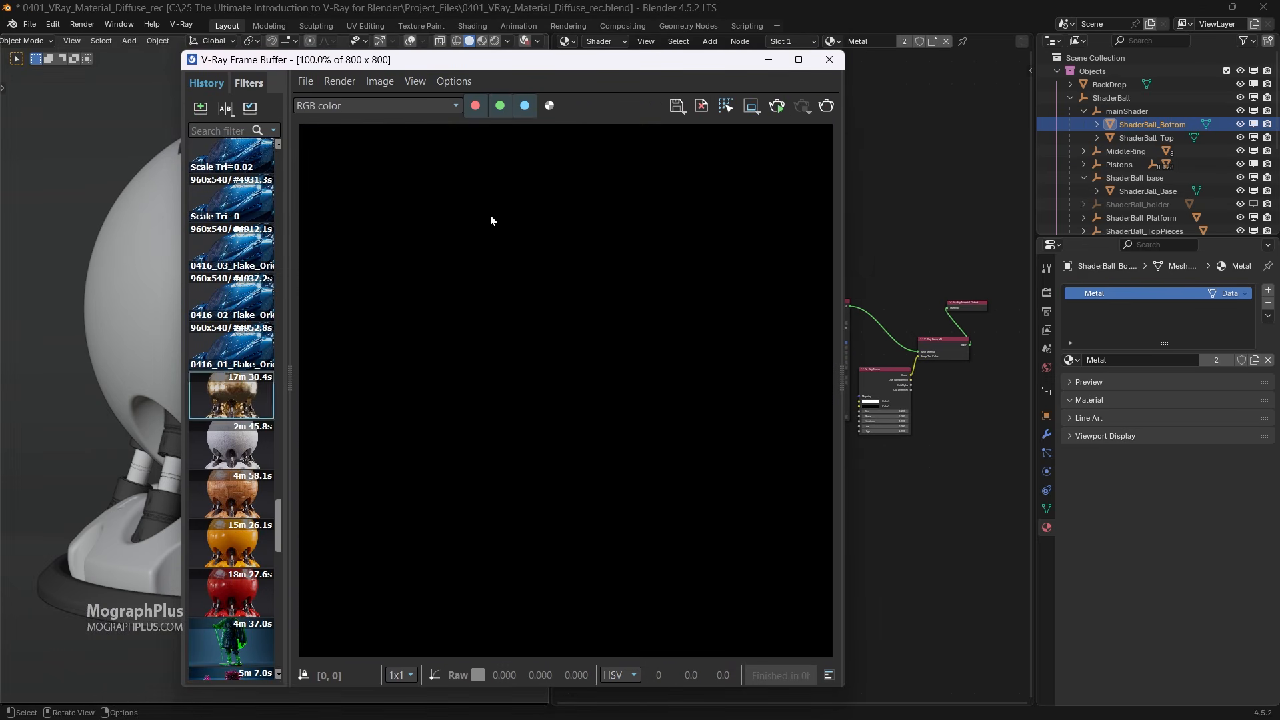
pyautogui.click(681, 62)
# Examine the scratches and reflections on the gold ball, sockets and base of the render up close, and return to the material nodes.
pyautogui.scroll(5, 679, 238)
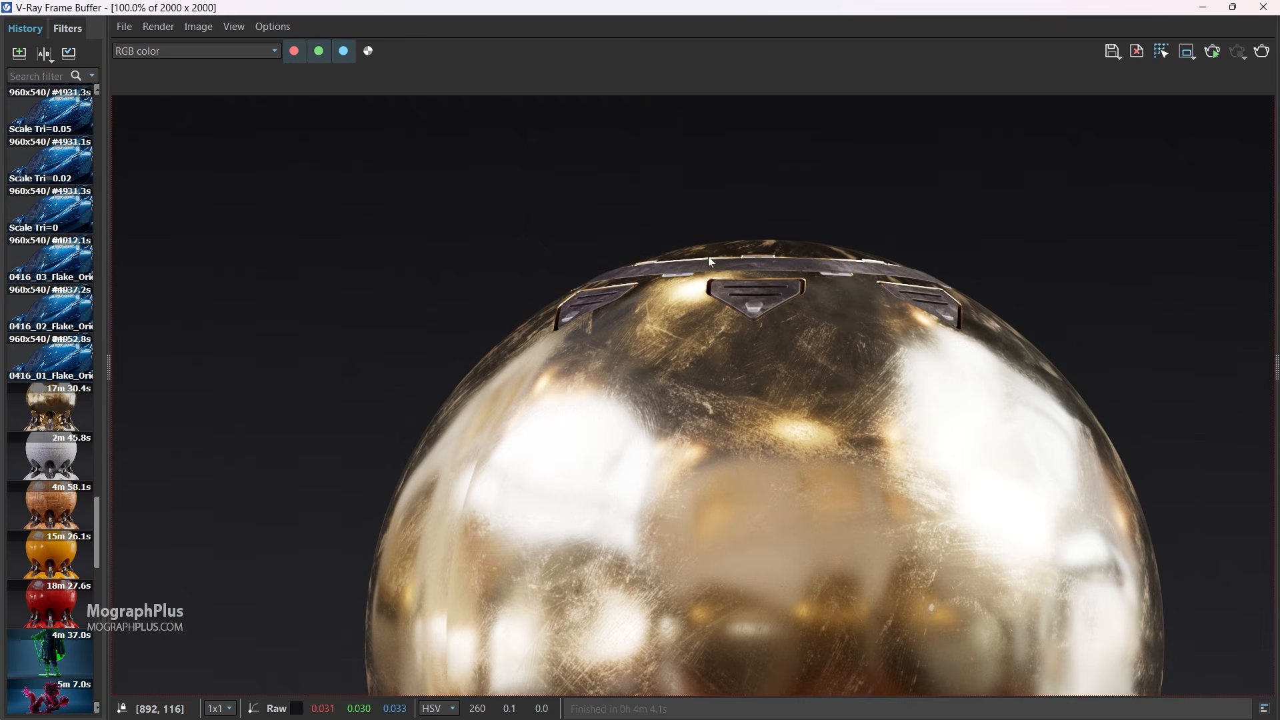
pyautogui.moveTo(766, 415); pyautogui.dragTo(771, 294, button='middle')
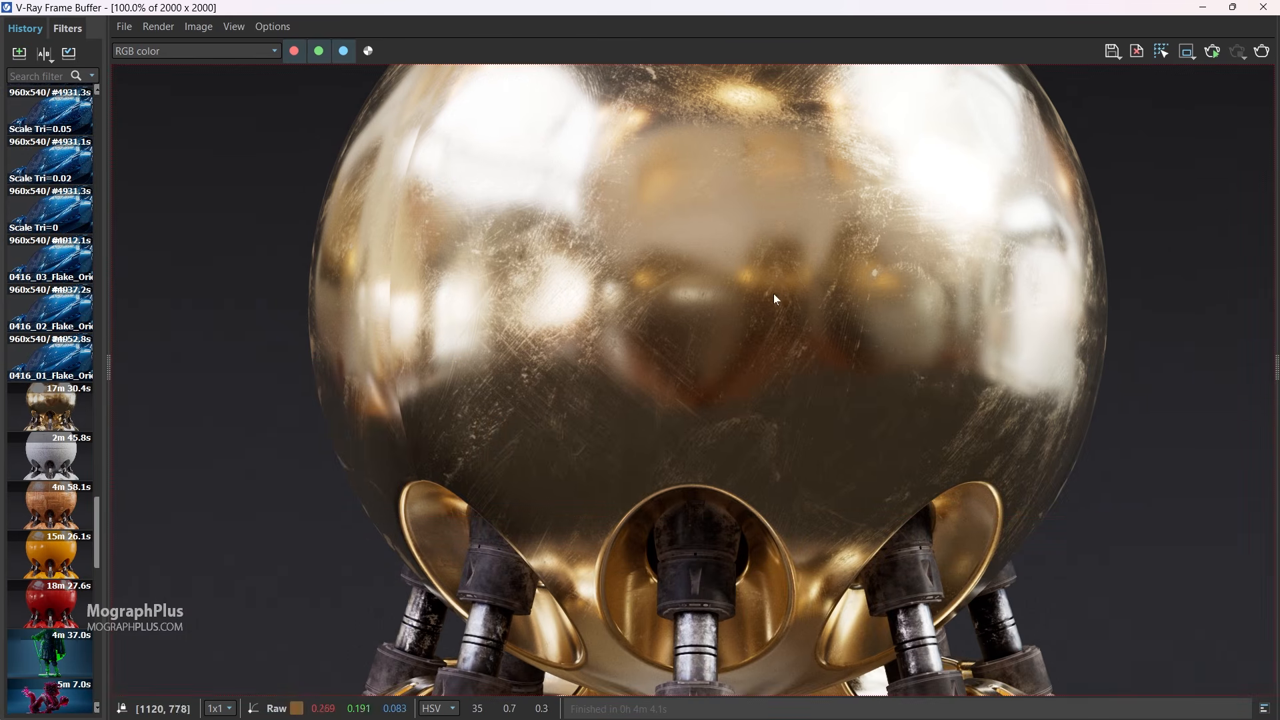
pyautogui.moveTo(786, 403)
pyautogui.mouseDown(button='middle')
pyautogui.moveTo(778, 337)
pyautogui.moveTo(797, 281)
pyautogui.mouseUp(button='middle')
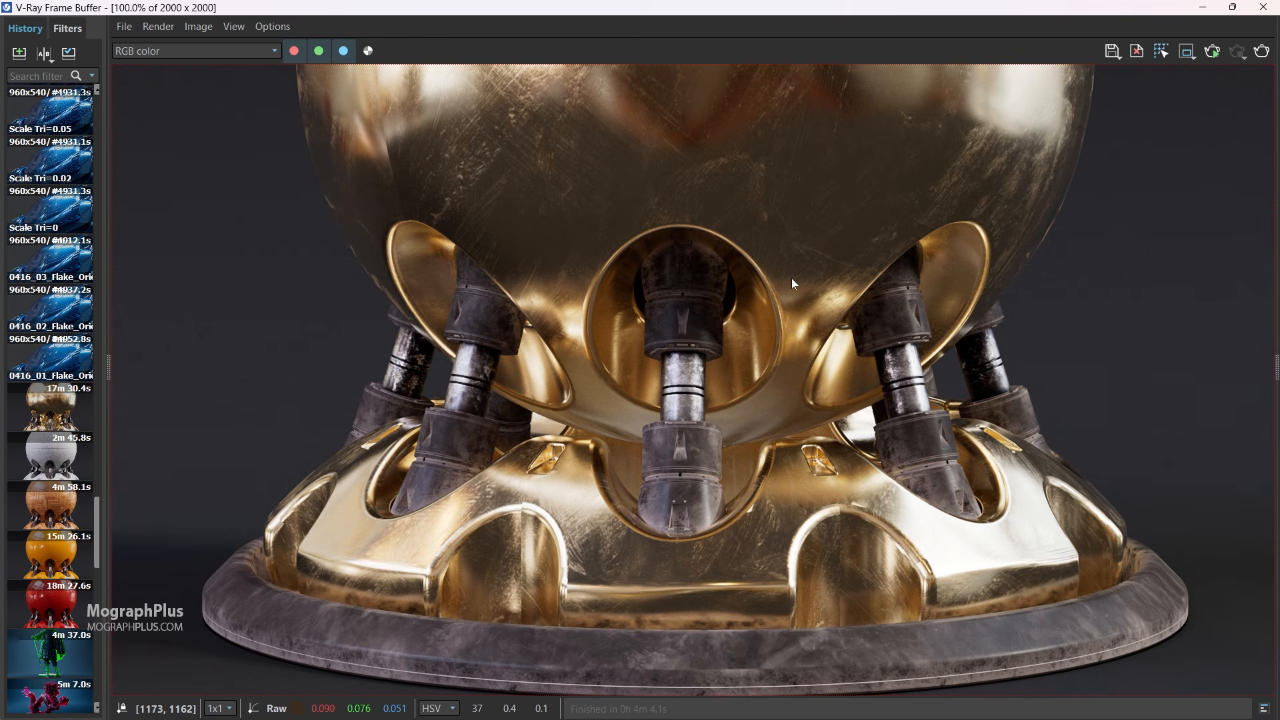
pyautogui.scroll(-2, 751, 266)
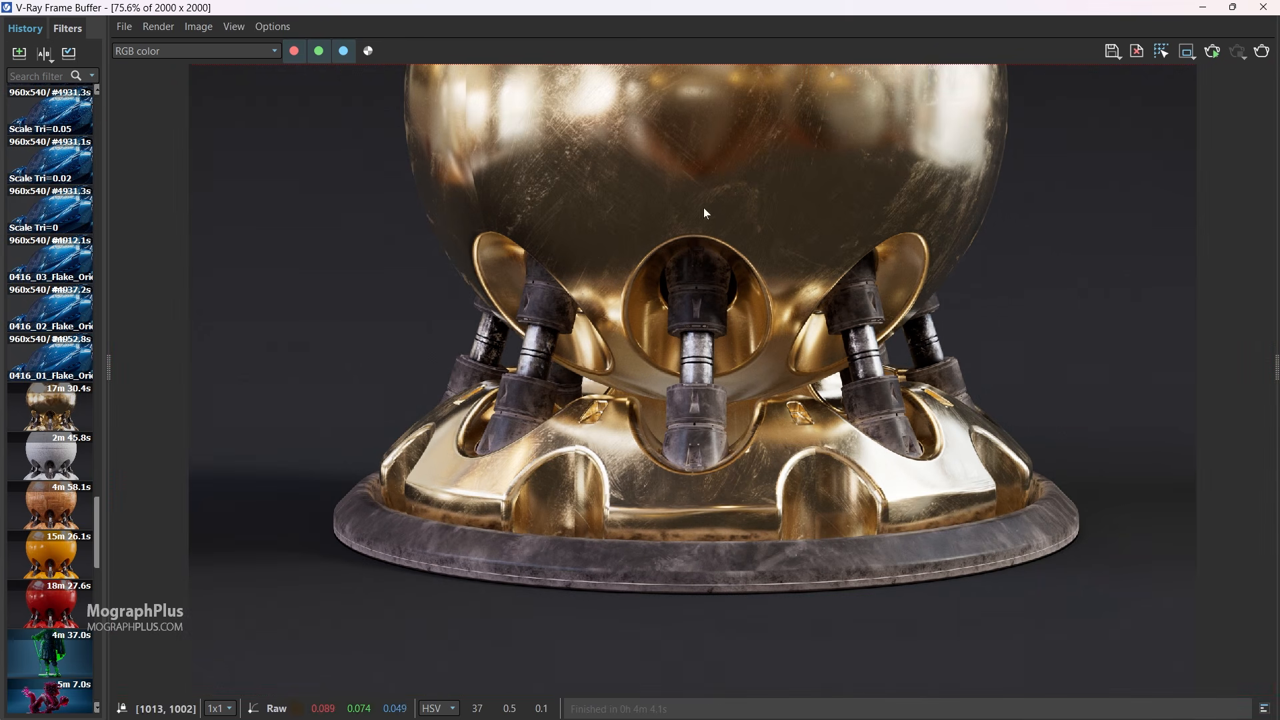
pyautogui.moveTo(707, 214); pyautogui.dragTo(702, 328, button='middle')
pyautogui.scroll(-1, 723, 376)
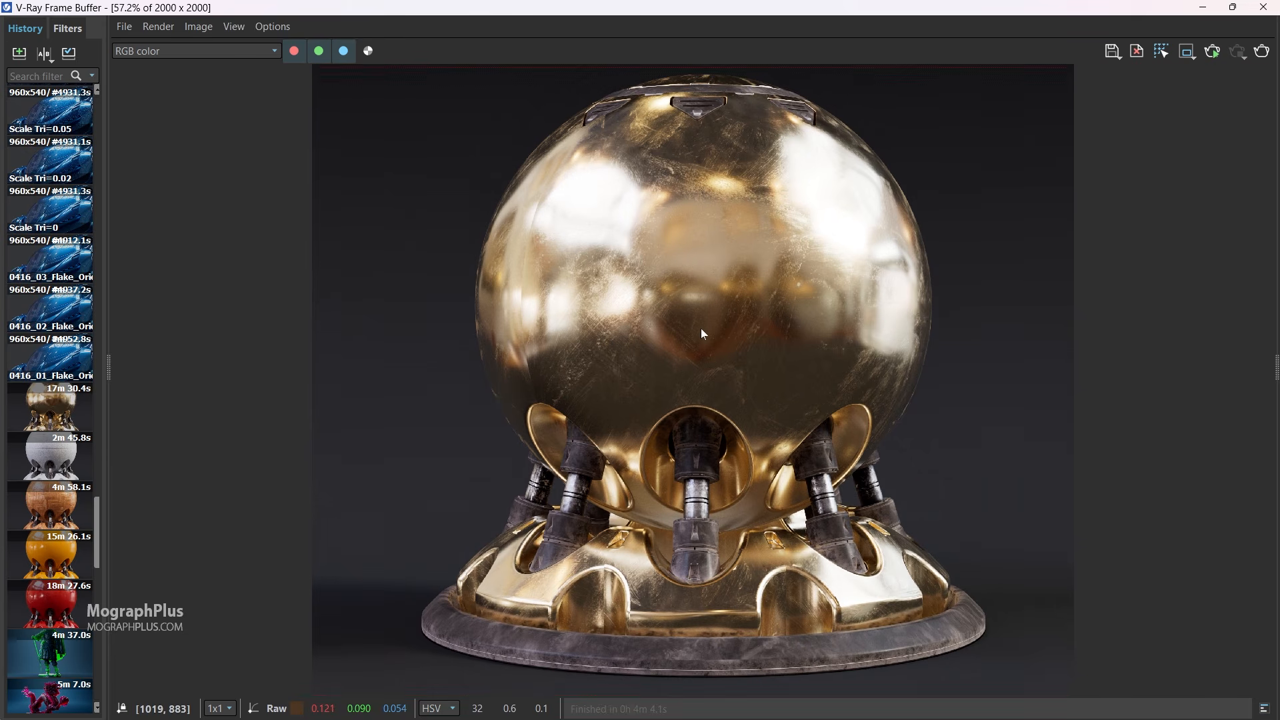
pyautogui.scroll(-1, 702, 328)
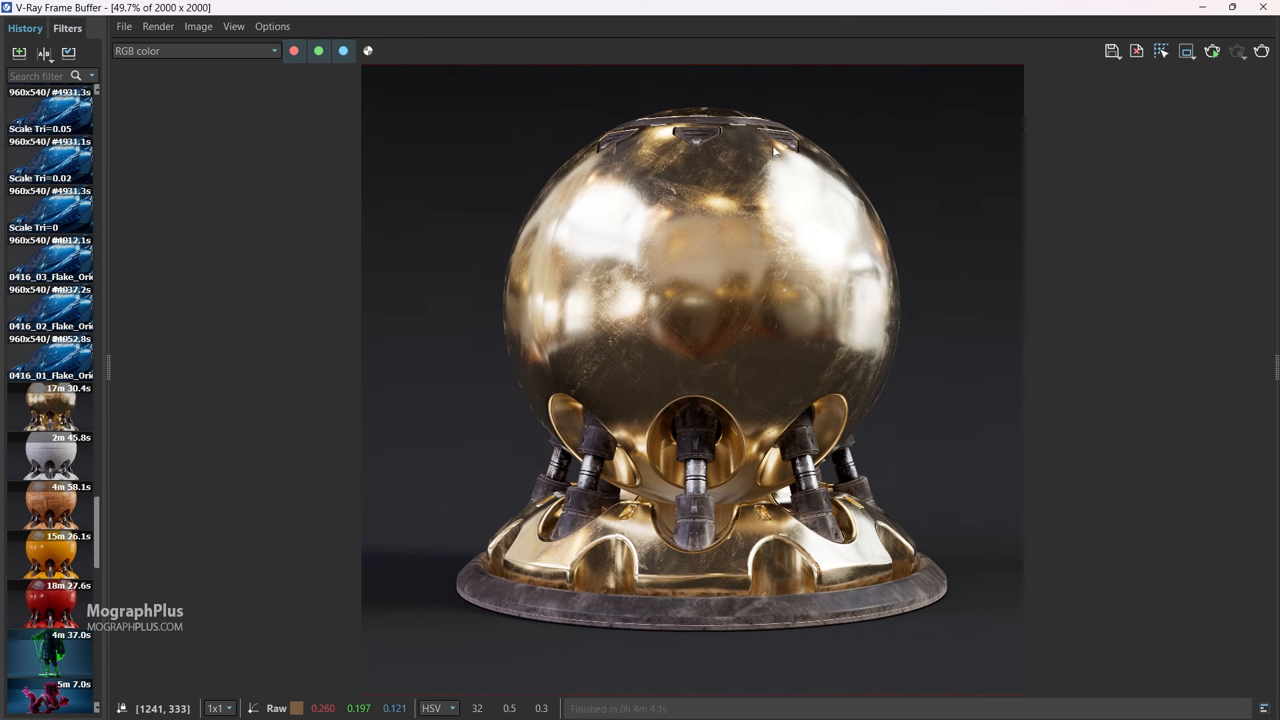
pyautogui.doubleClick(707, 122)
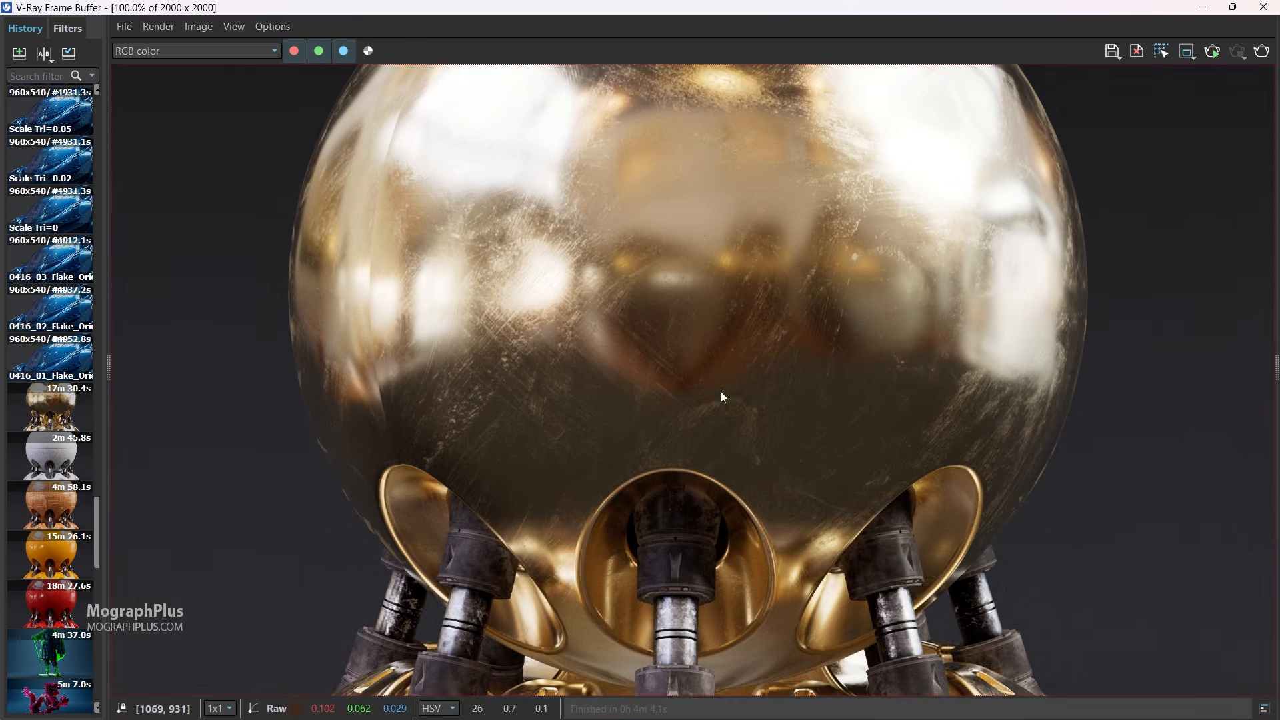
pyautogui.moveTo(731, 412); pyautogui.dragTo(699, 228, button='middle')
pyautogui.moveTo(715, 371); pyautogui.dragTo(712, 286, button='middle')
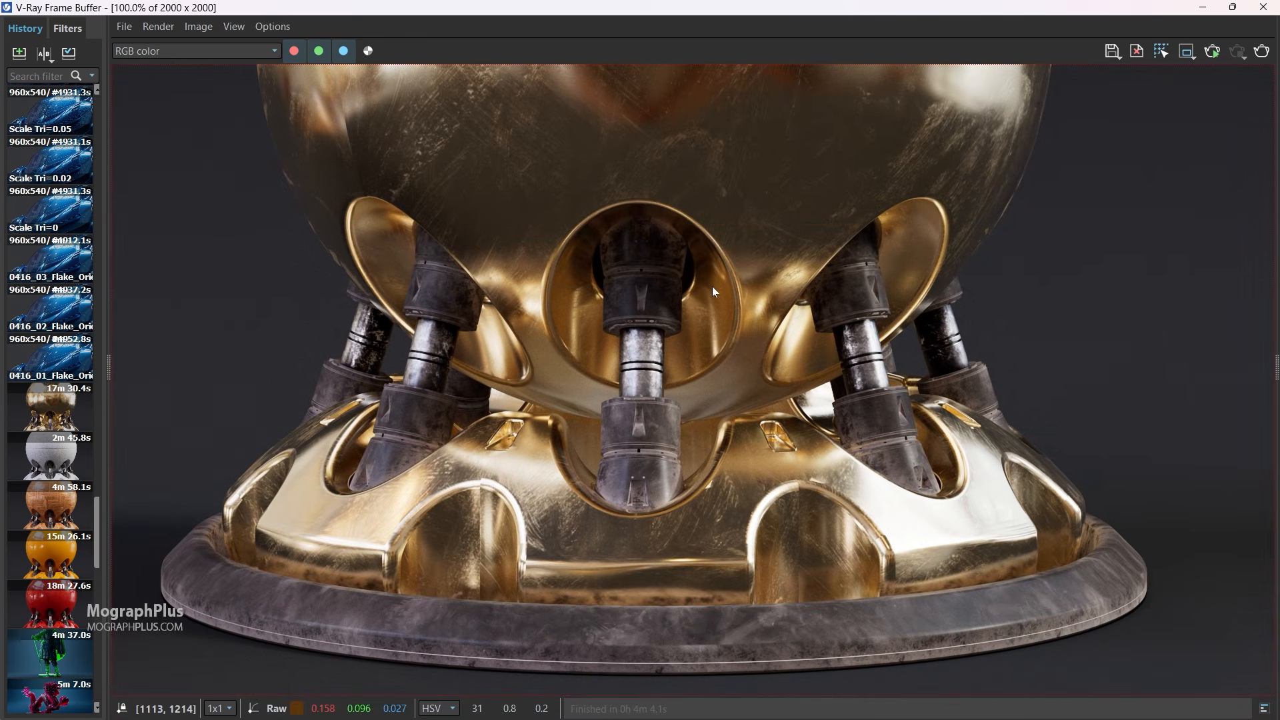
pyautogui.scroll(-3, 698, 289)
pyautogui.scroll(3, 698, 289)
pyautogui.scroll(-5, 702, 335)
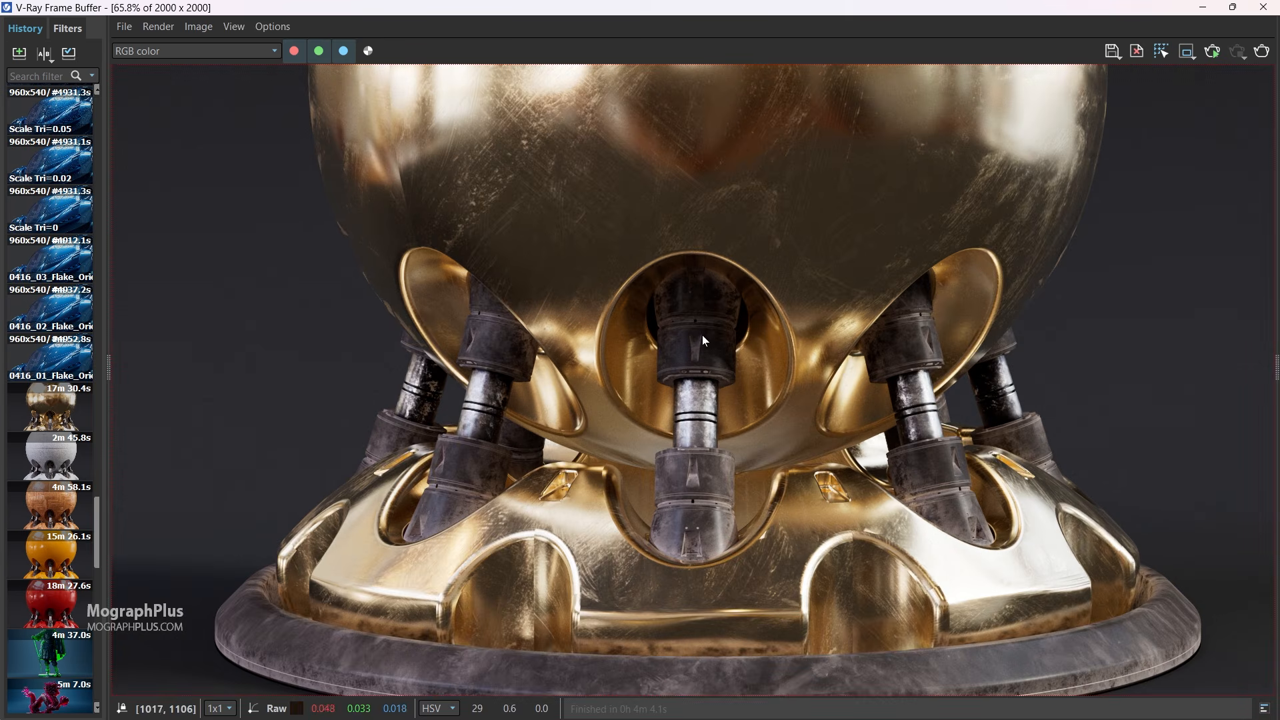
pyautogui.moveTo(705, 338); pyautogui.dragTo(701, 412, button='middle')
pyautogui.moveTo(709, 8); pyautogui.dragTo(302, 114)
pyautogui.click(562, 117)
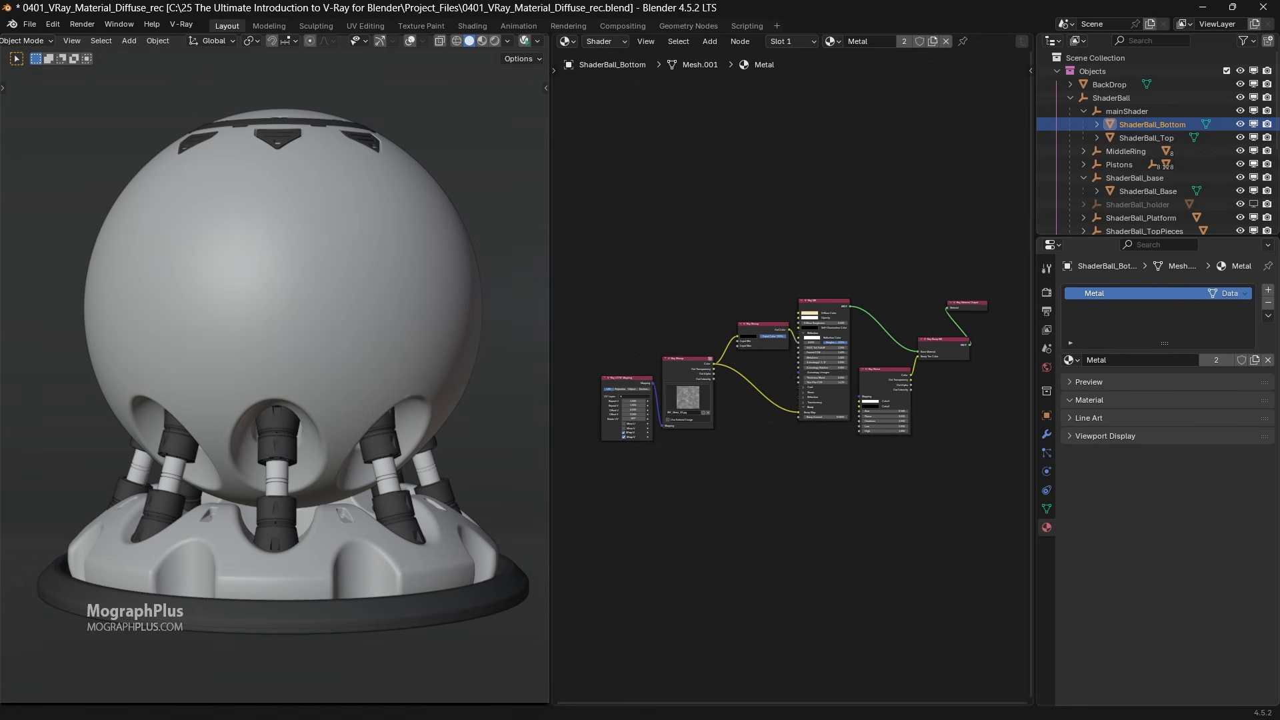